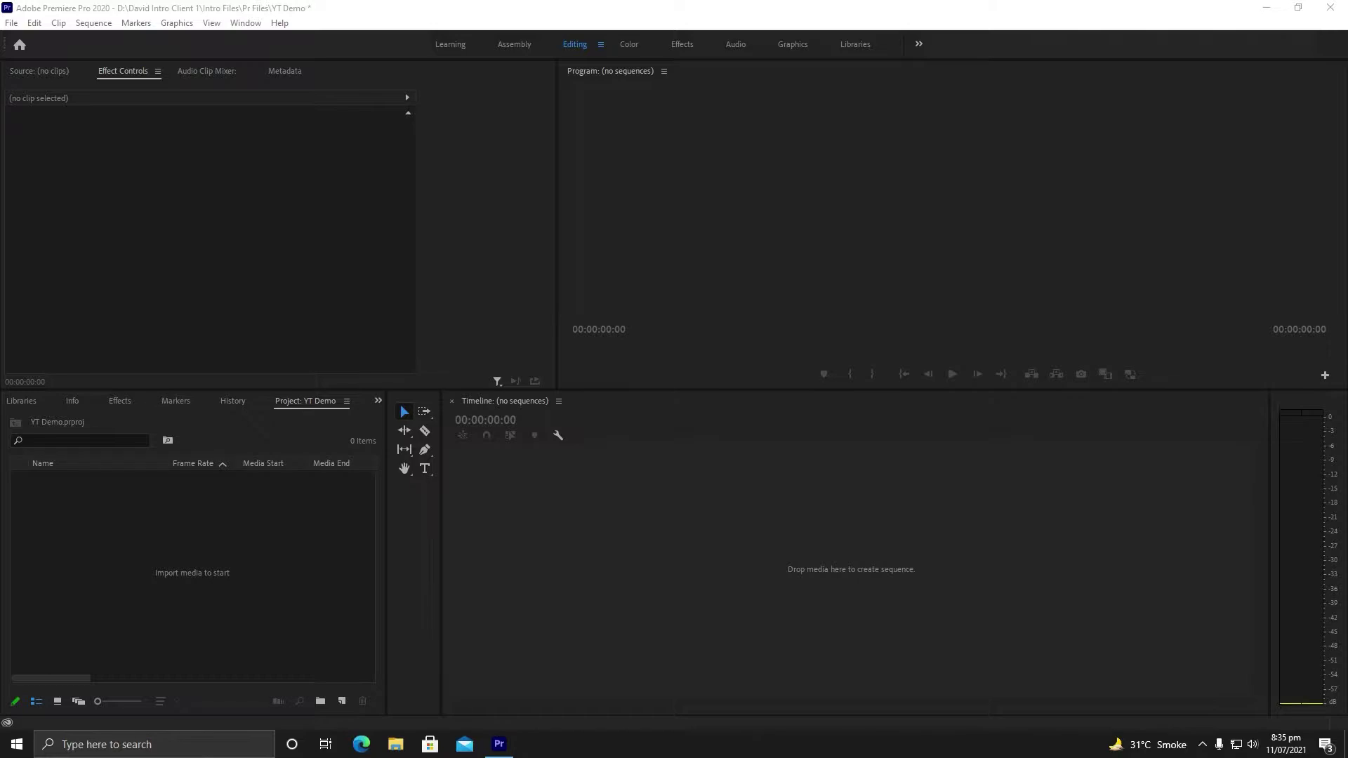
Step: Import Rainbow_Nebula_4K_Motion_Background, build a sequence from it, and set the Program monitor zoom to Fit
double_click(173, 575)
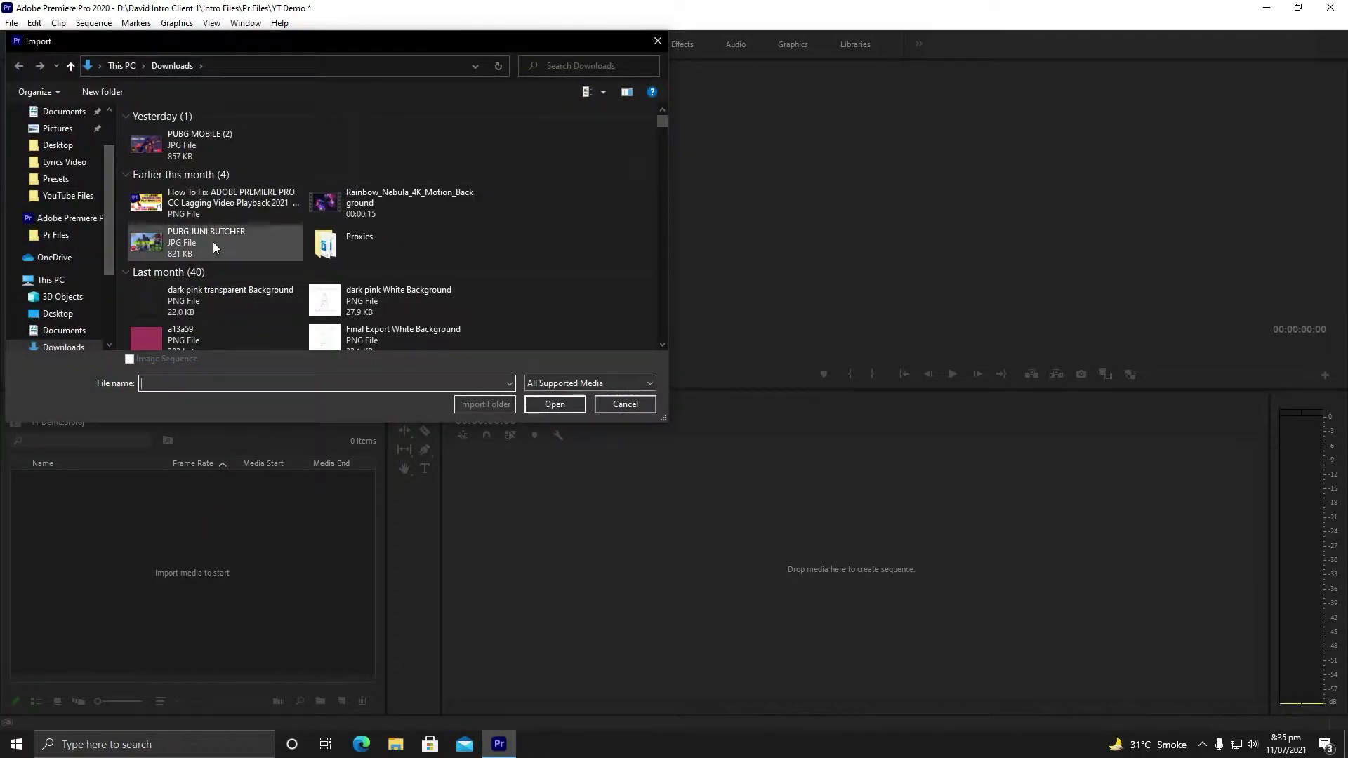
double_click(343, 205)
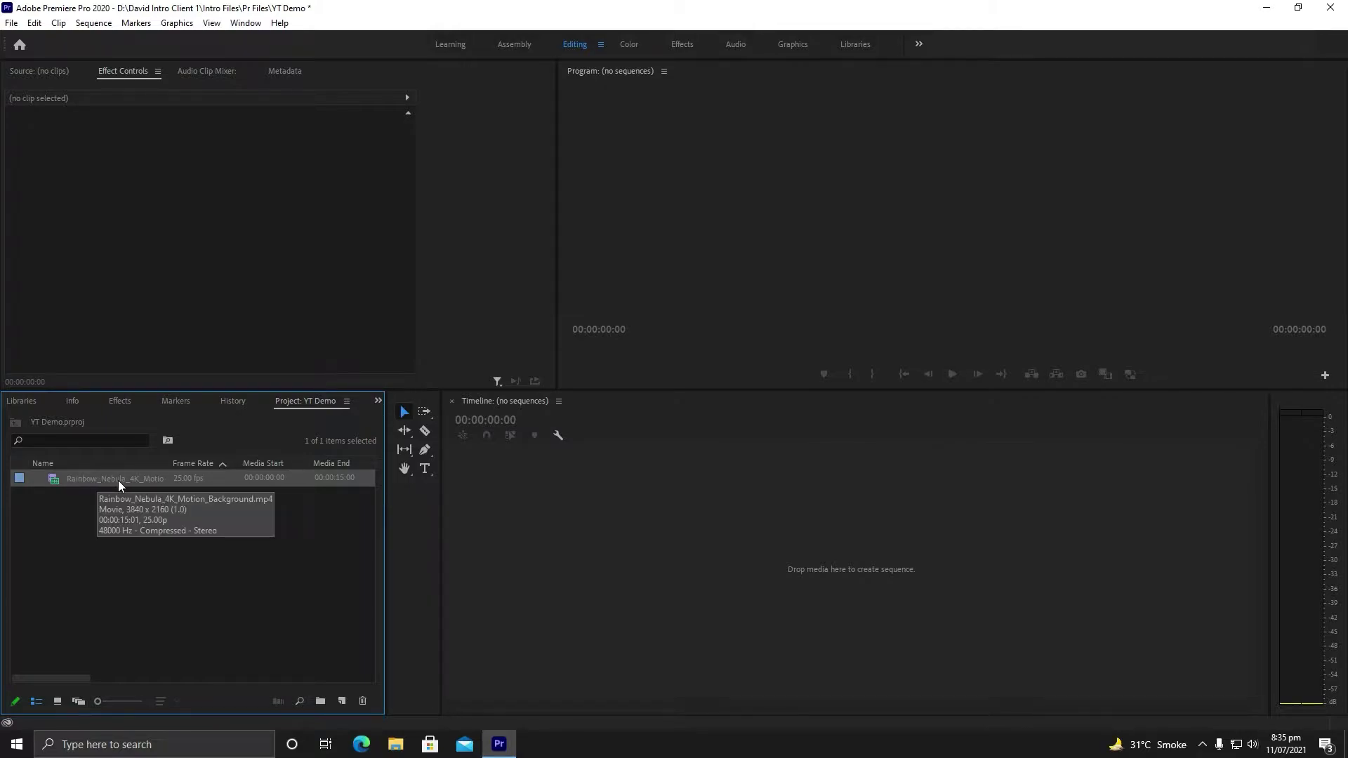
left_click_drag(118, 480, 459, 494)
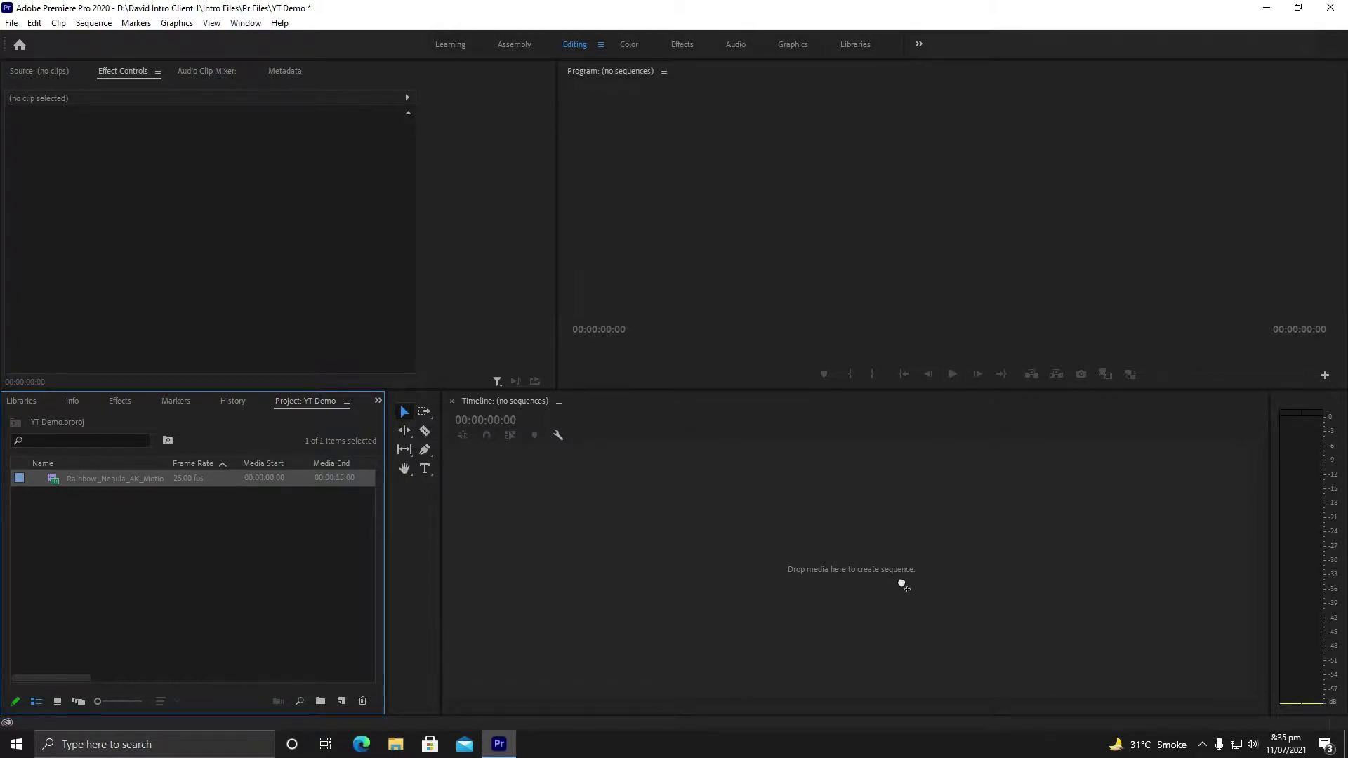
left_click_drag(903, 587, 903, 587)
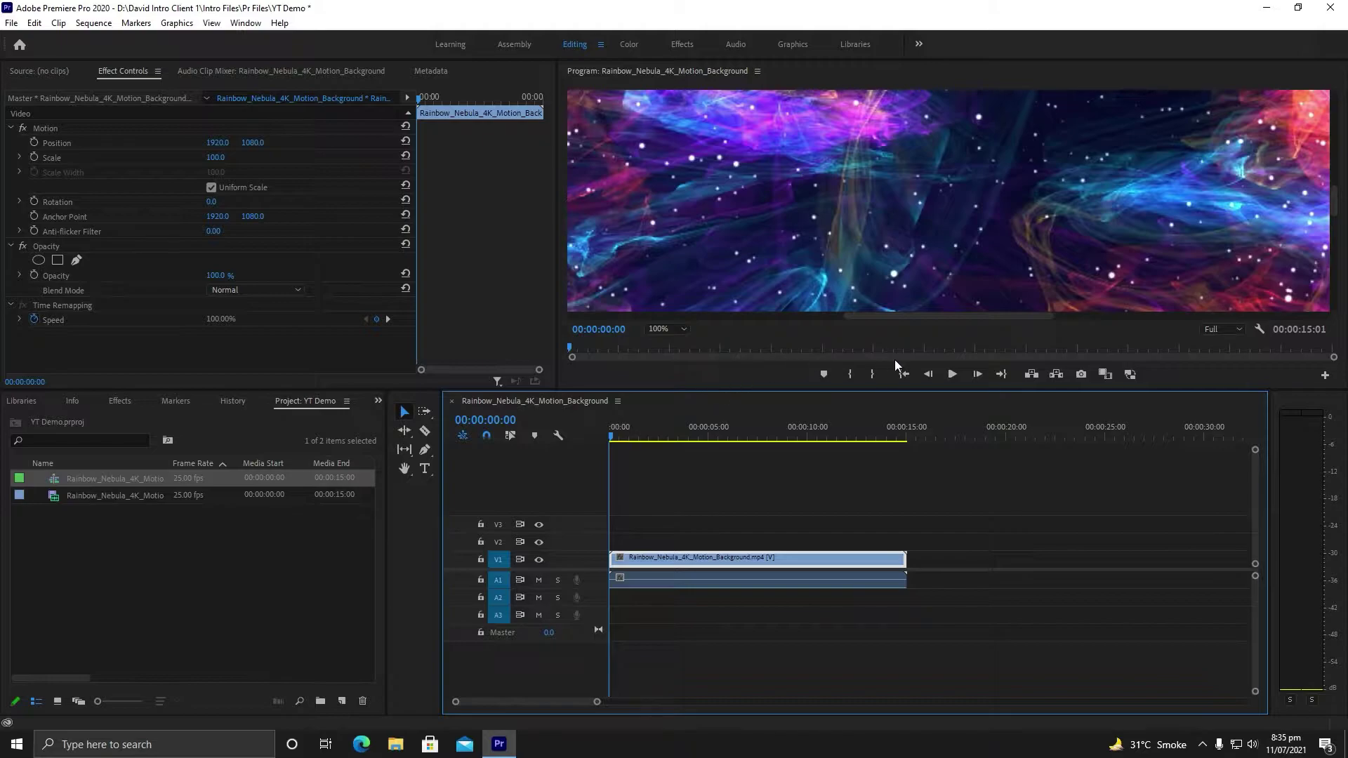
left_click(667, 329)
left_click(667, 343)
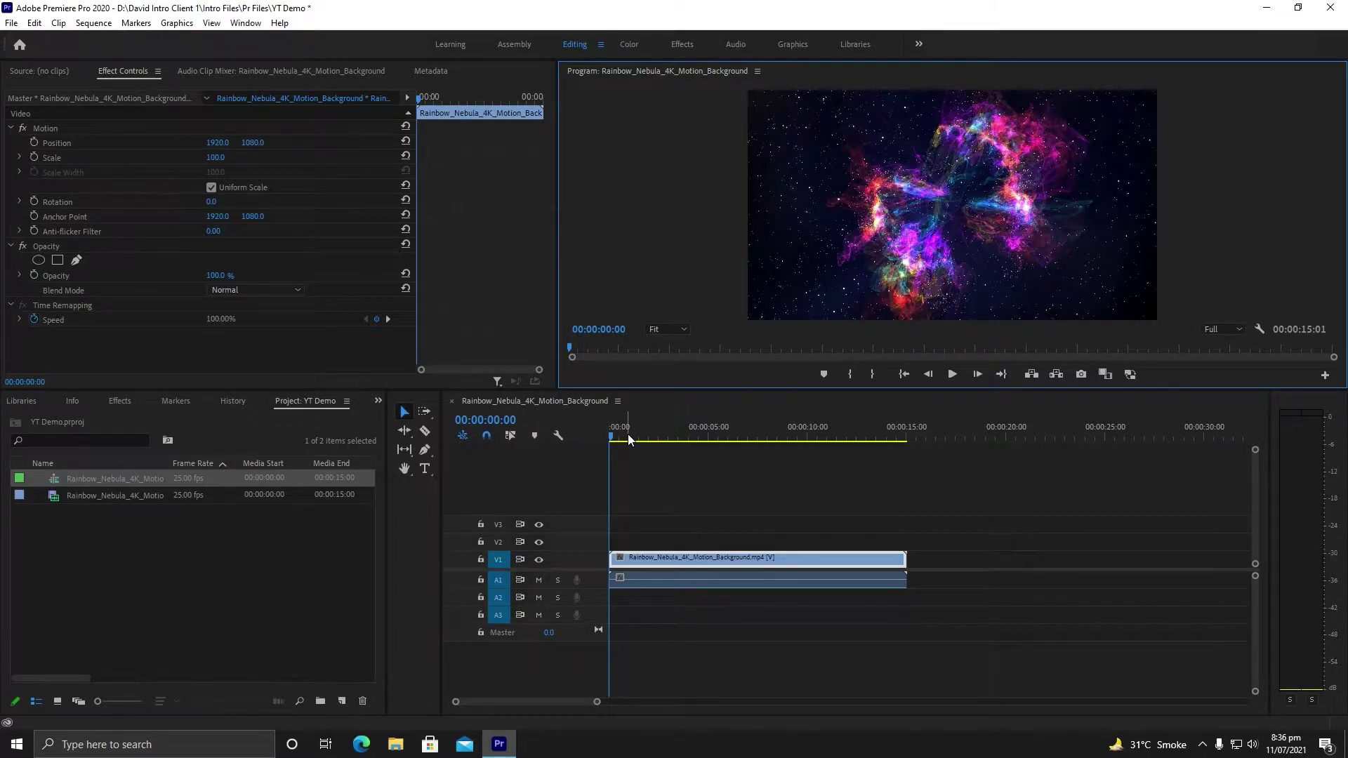
Step: Bring up the Effects panel from the hidden panels list and search it for "vr"
left_click(379, 401)
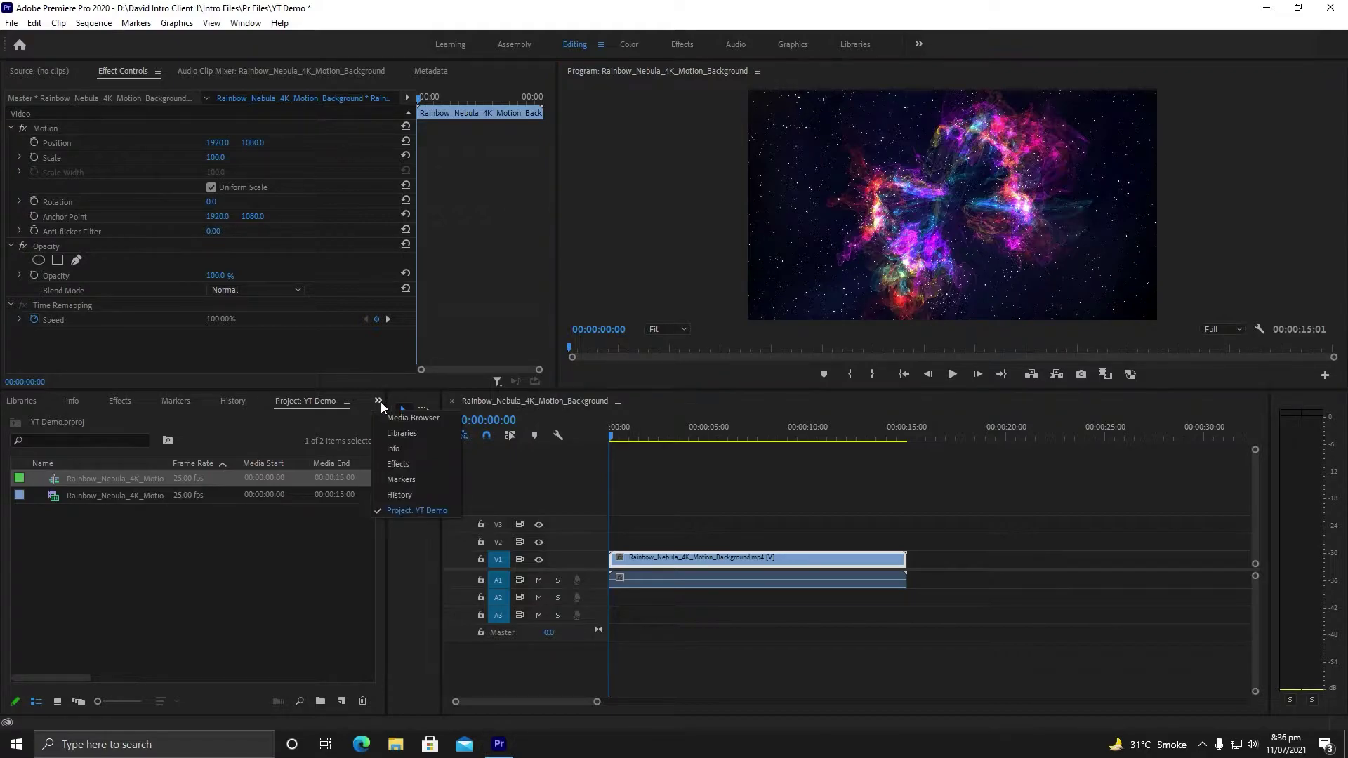
left_click(379, 402)
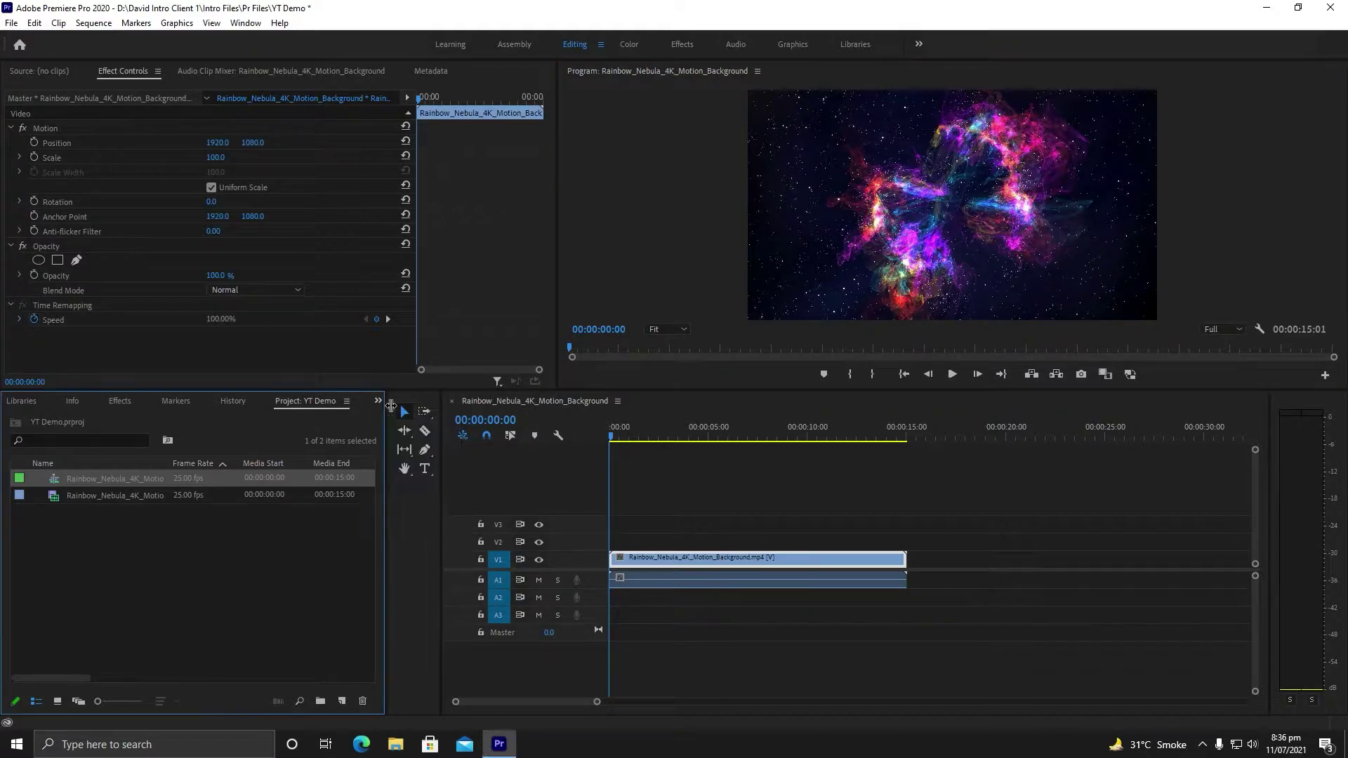
left_click(379, 403)
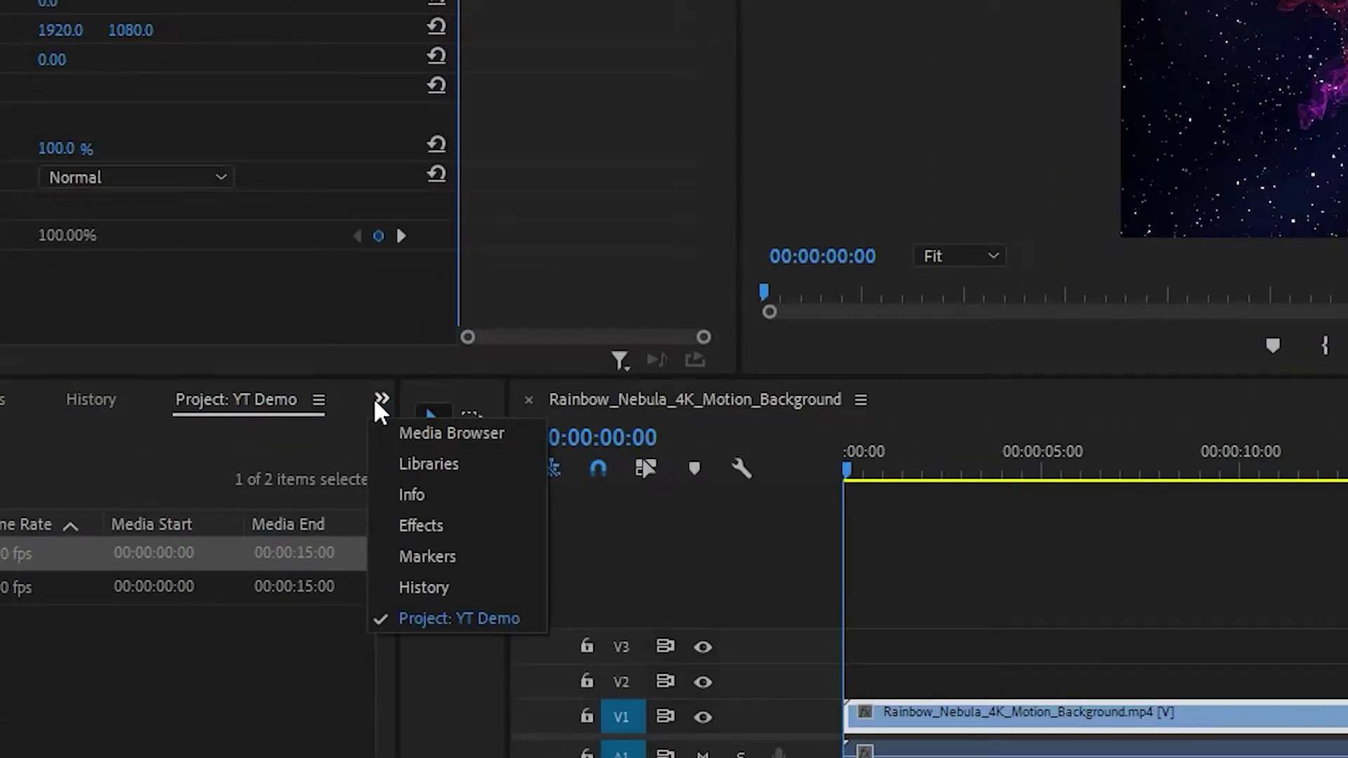
left_click(424, 526)
left_click(0, 445)
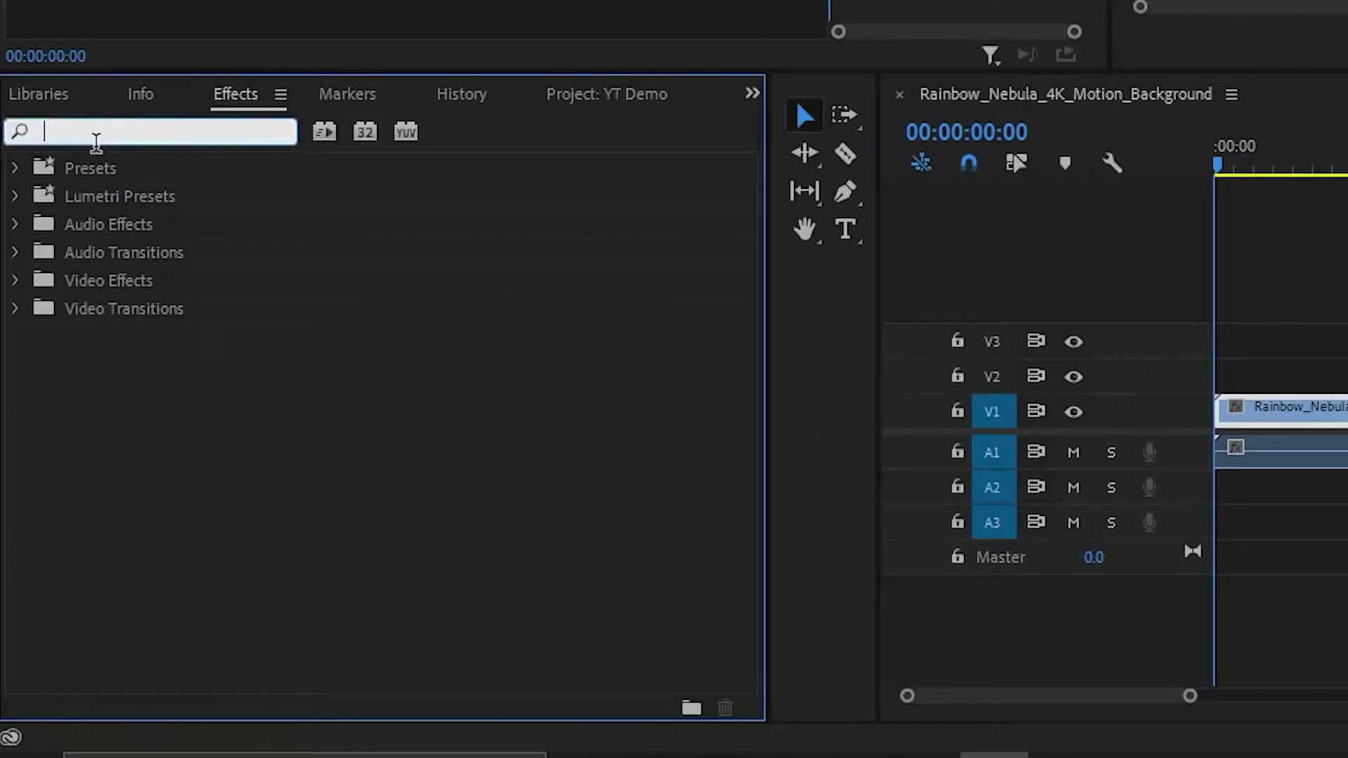
type("vr")
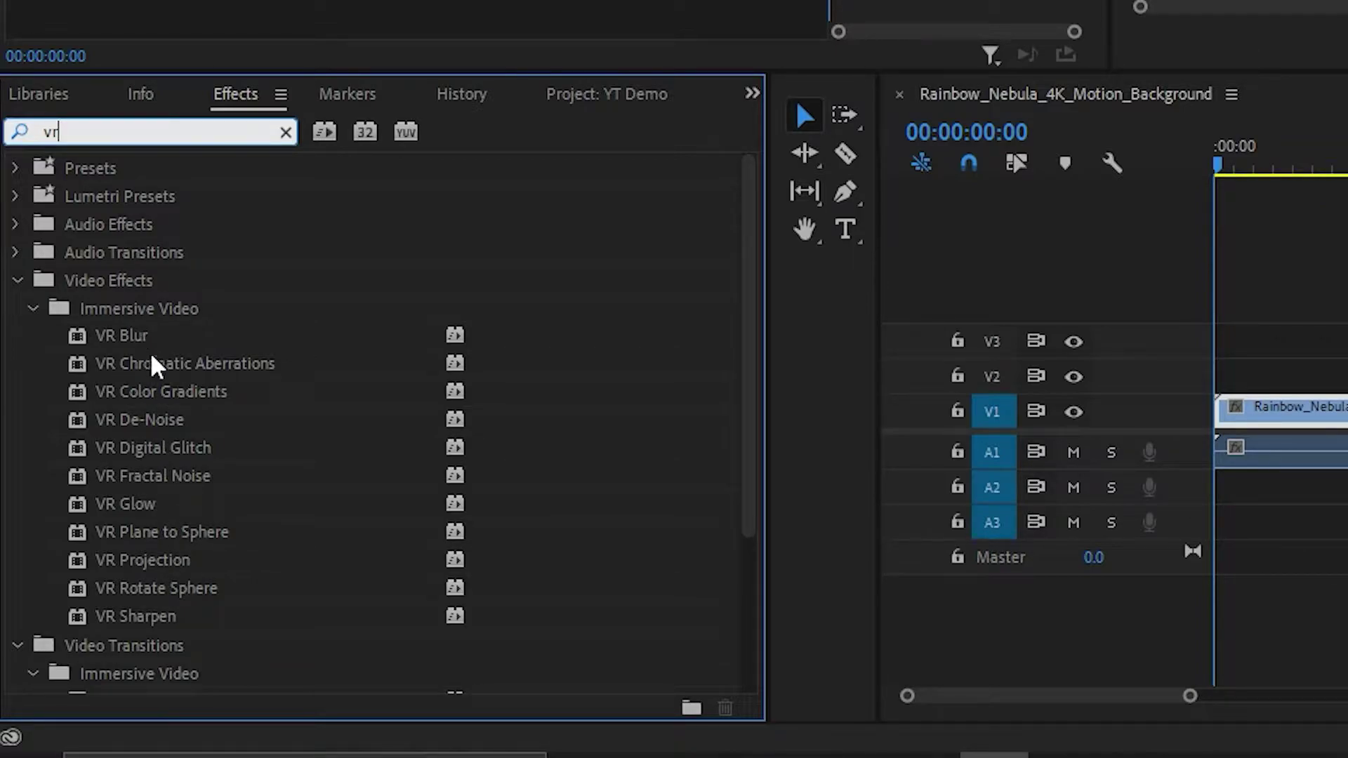
Step: Apply VR Color Gradients to the nebula clip on V1 and scrub to about two seconds
left_click(132, 389)
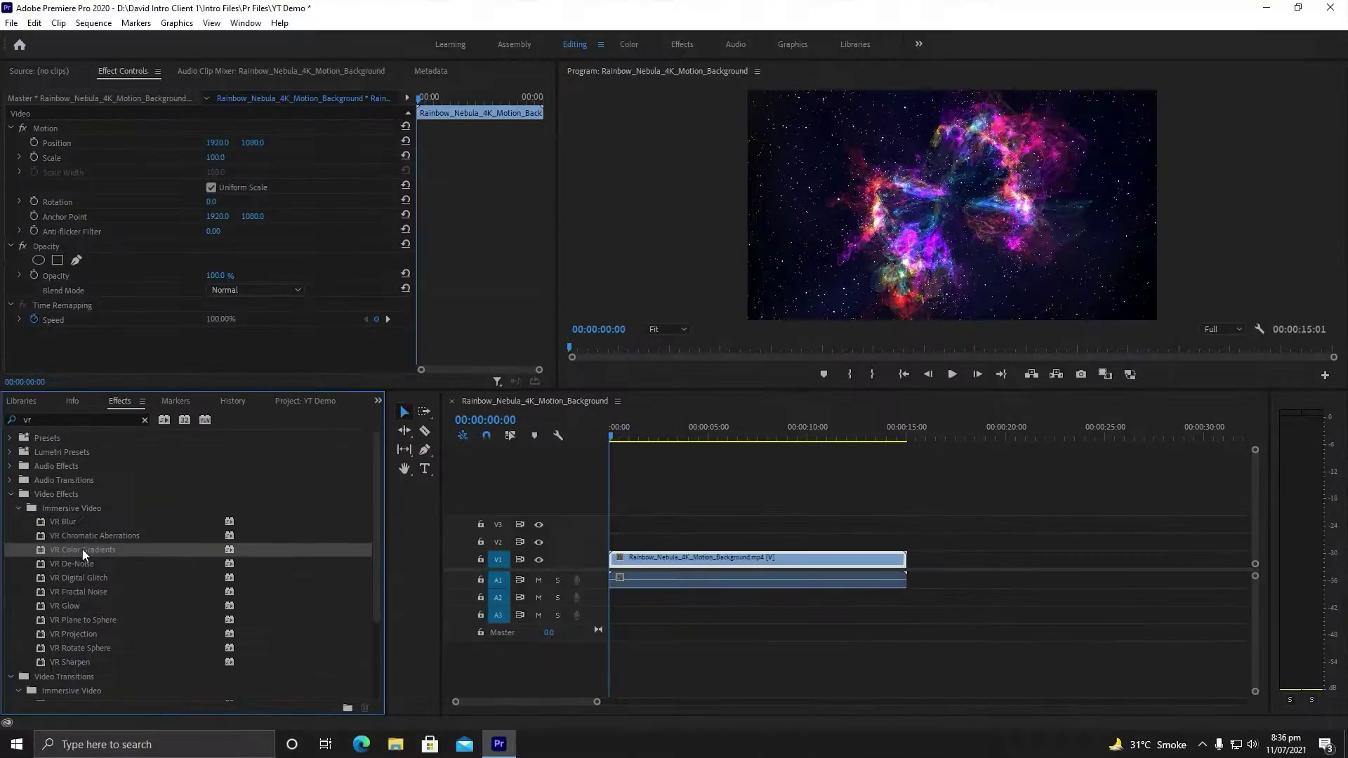
left_click_drag(172, 390, 1299, 432)
left_click_drag(649, 567, 661, 560)
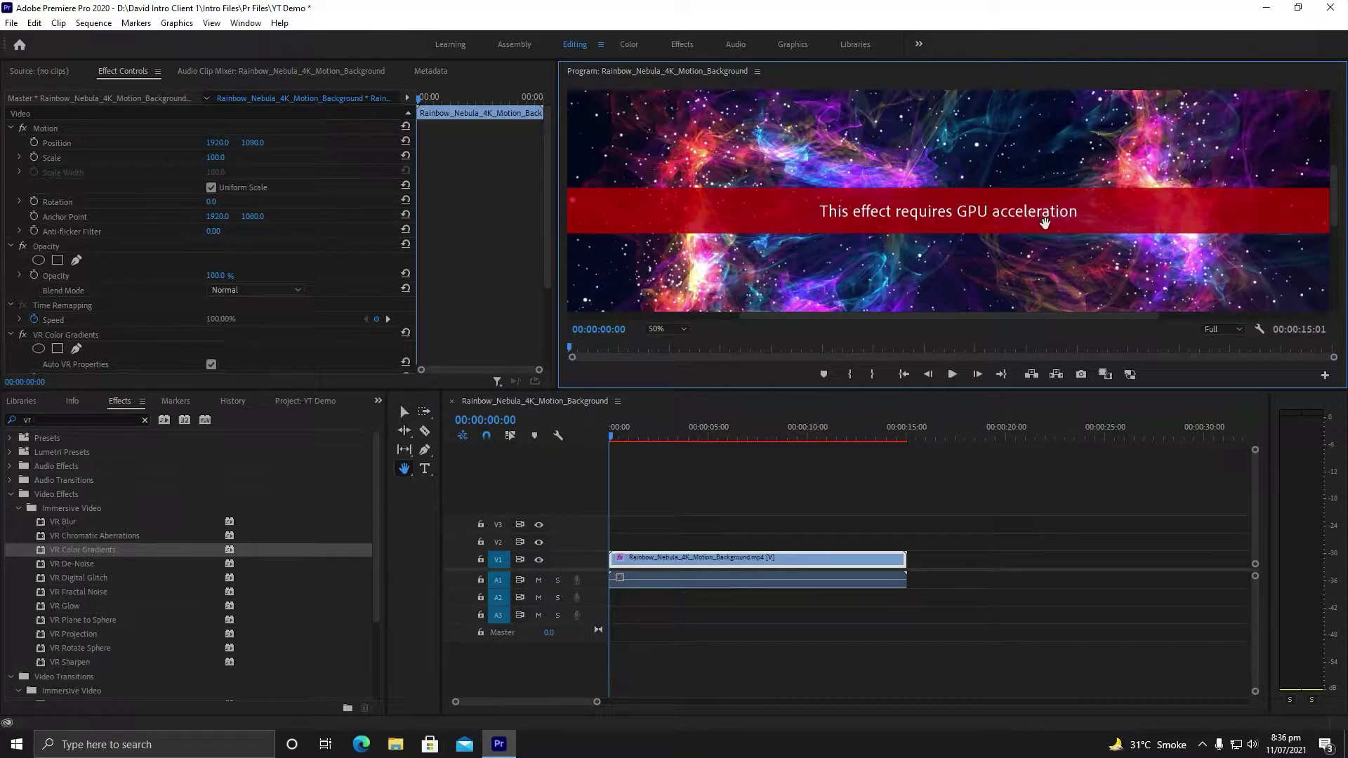
left_click_drag(639, 437, 671, 440)
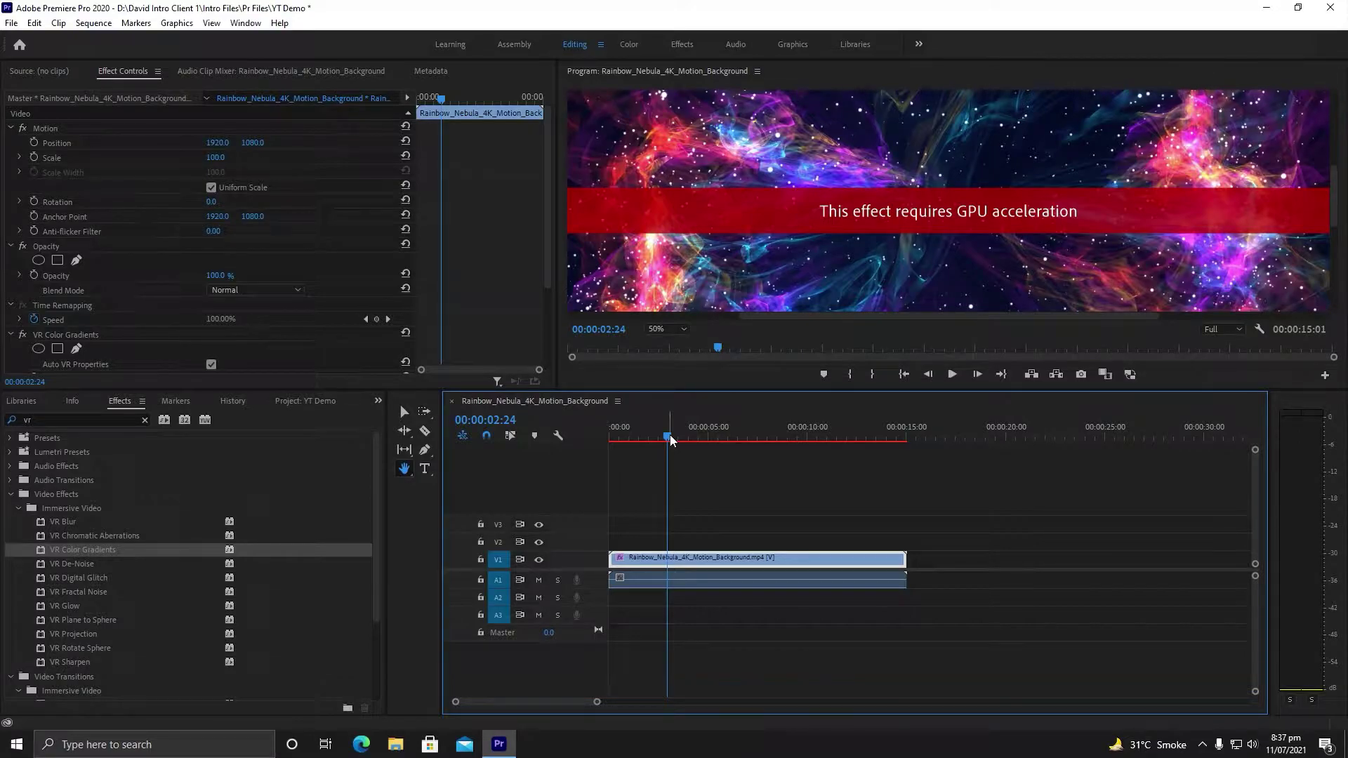
Step: Create a new 3840 x 2160 Adjustment Layer in the YT Demo project
left_click(378, 402)
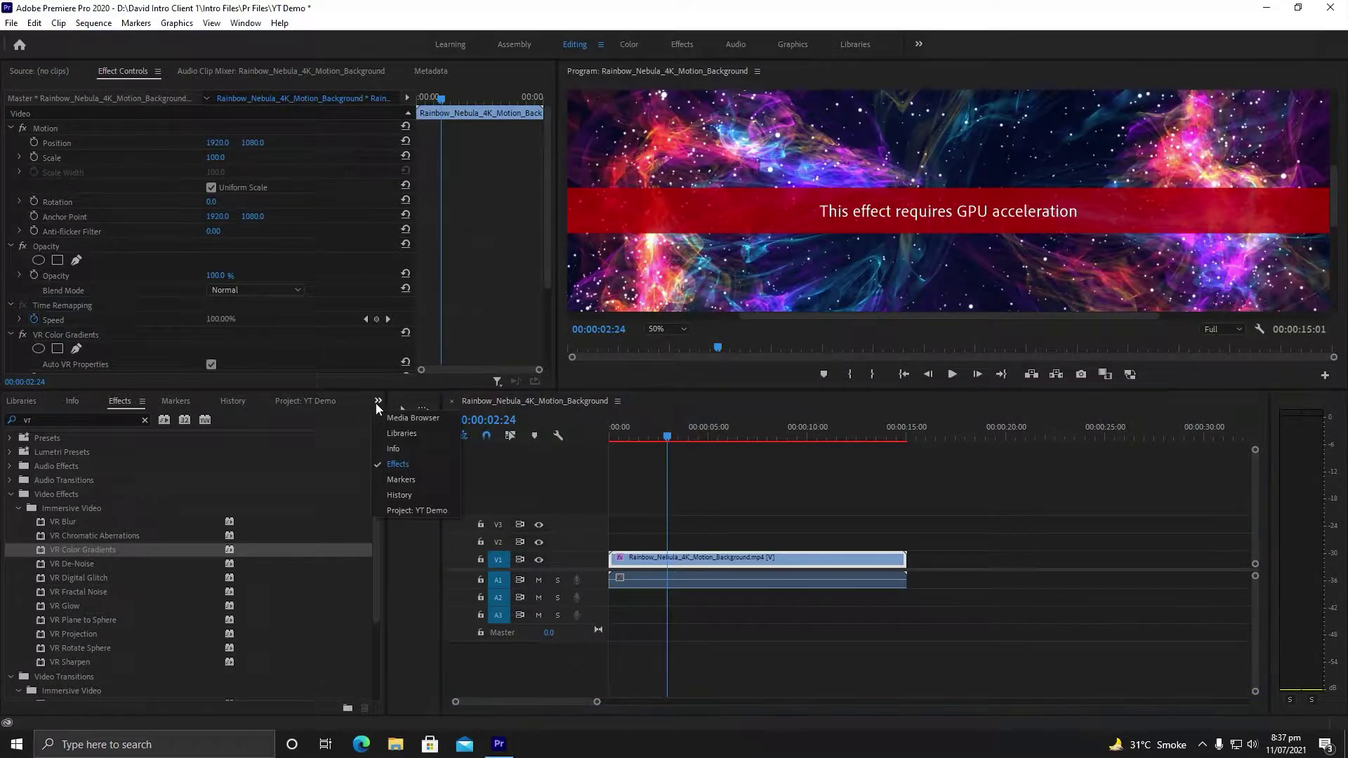
left_click(397, 417)
left_click(378, 401)
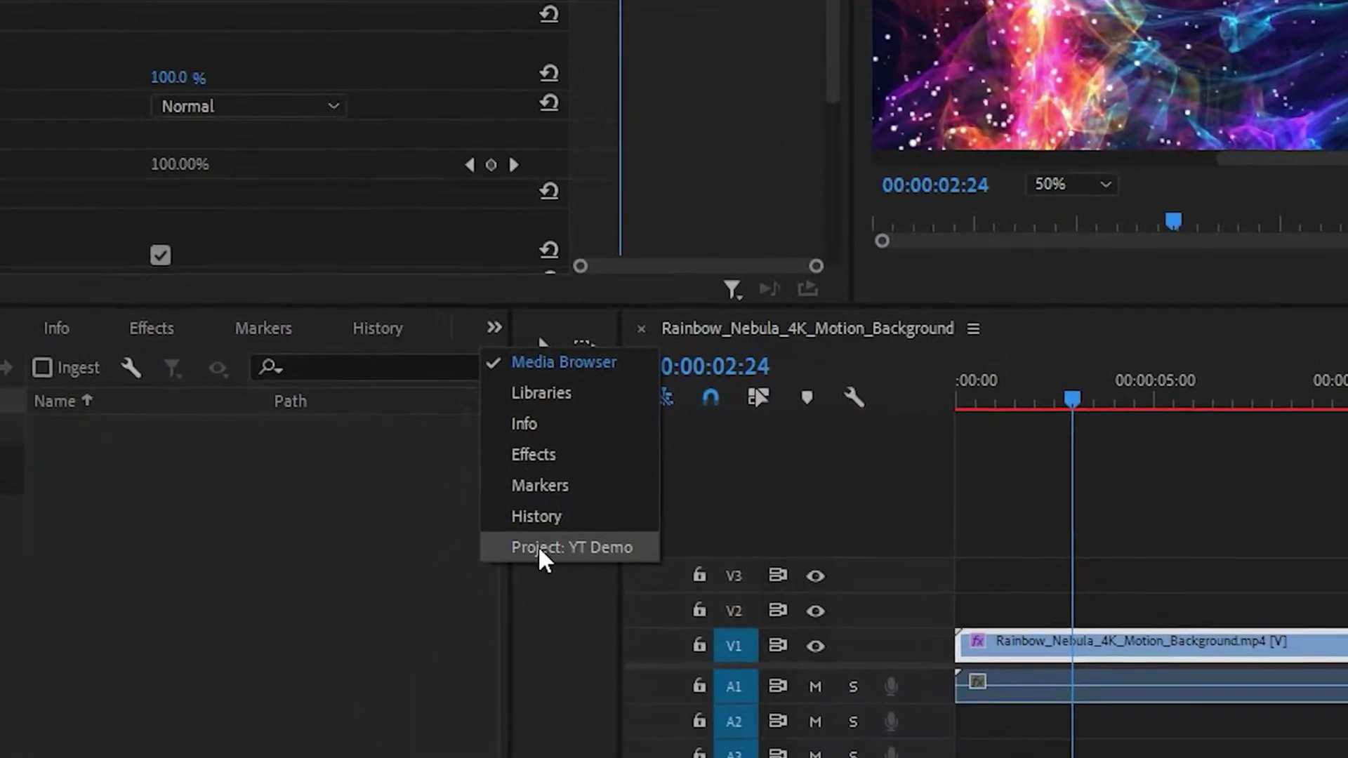
left_click(539, 547)
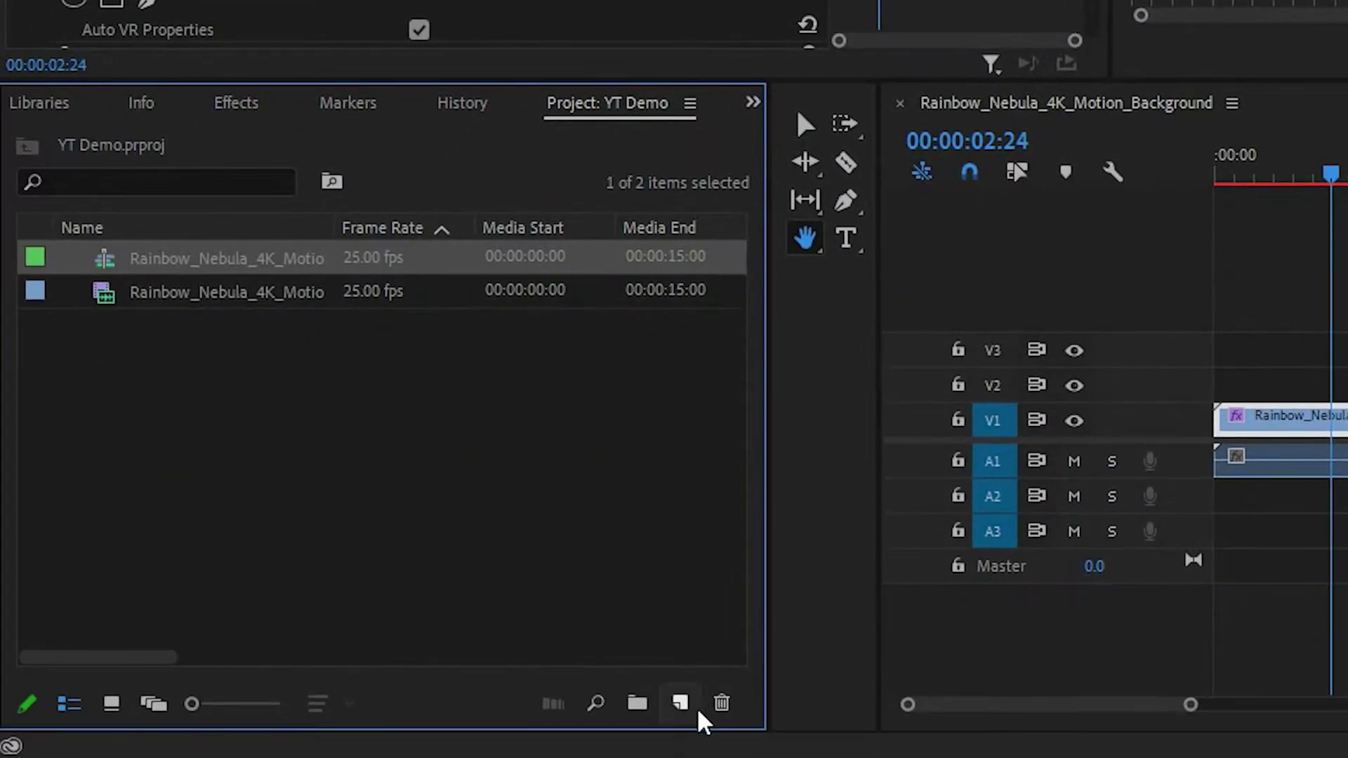
left_click(691, 709)
left_click(686, 713)
left_click(681, 712)
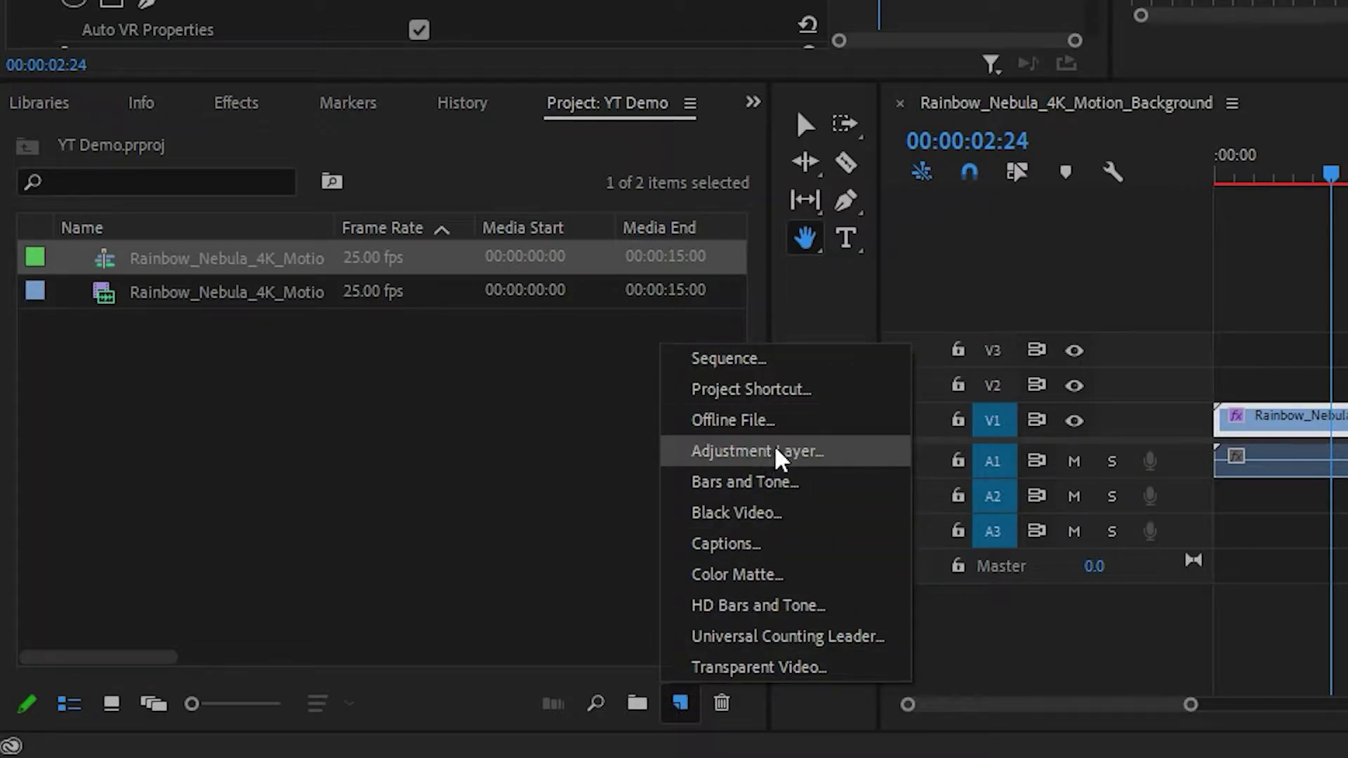
left_click(804, 454)
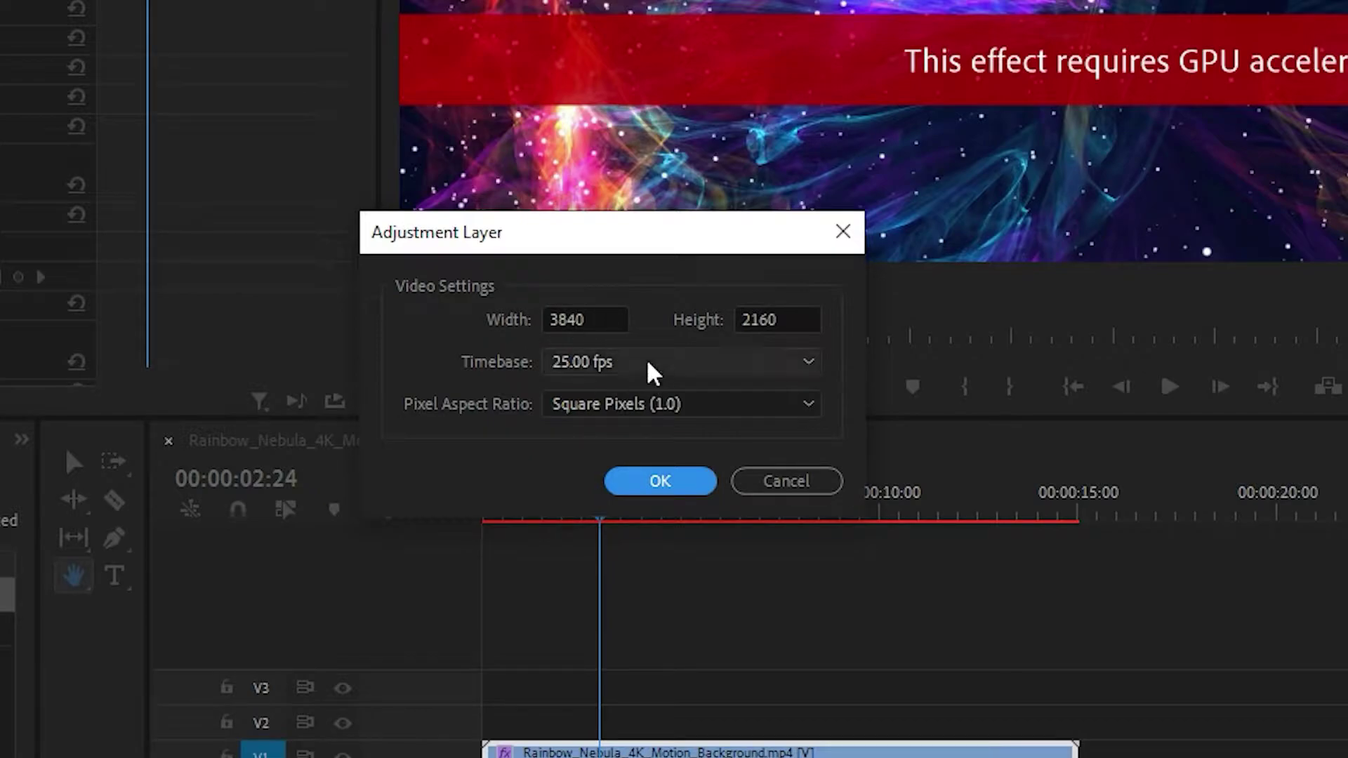
left_click(656, 491)
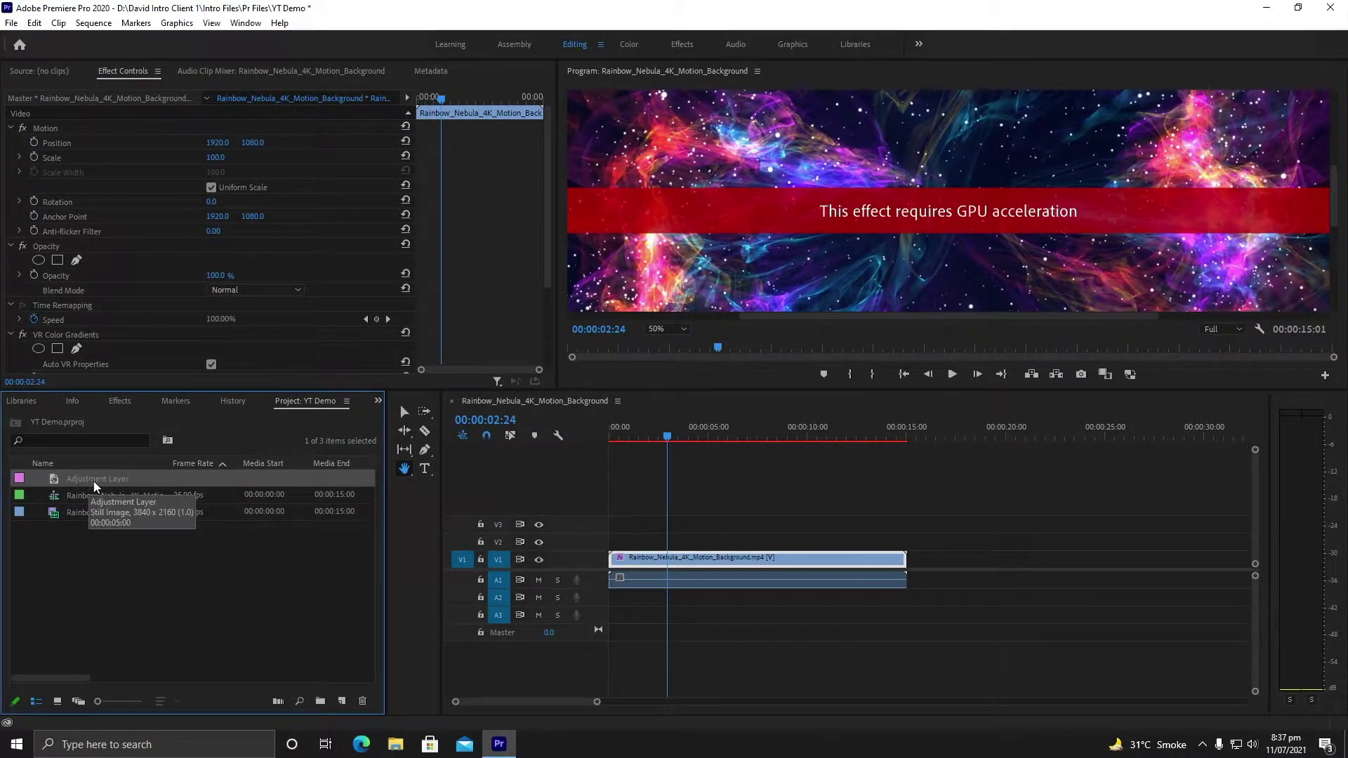
Step: Place the Adjustment Layer on V2 and extend it to end with the nebula clip at 00:15
left_click_drag(96, 486, 608, 549)
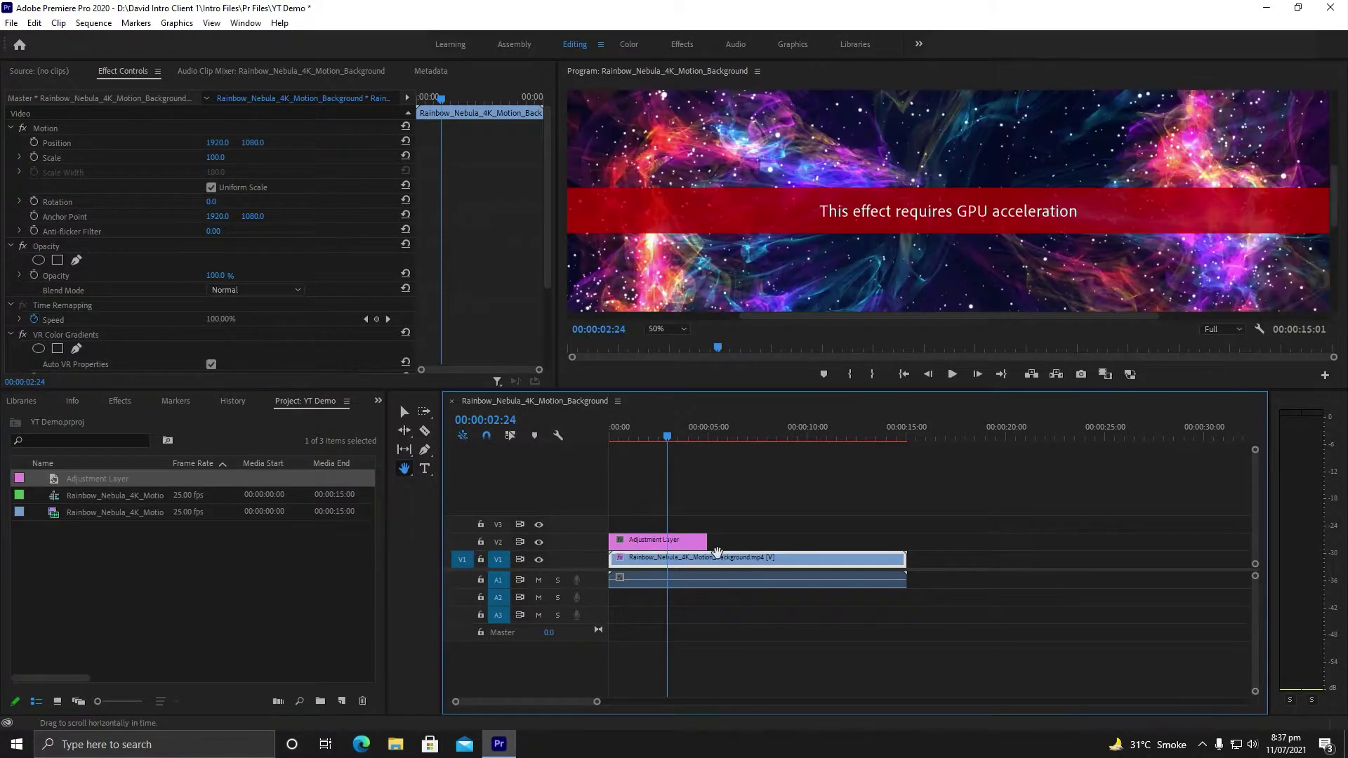
key("v")
left_click_drag(715, 554, 907, 554)
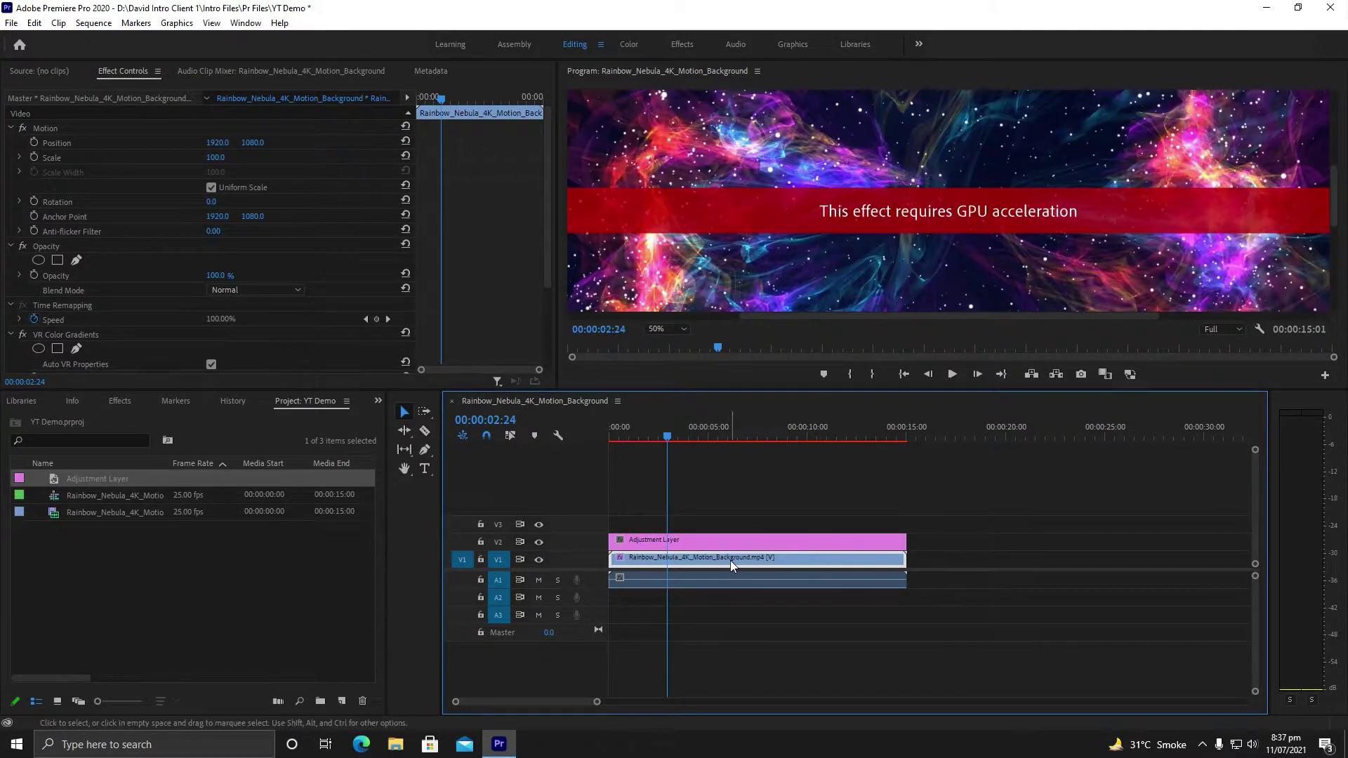
Step: Delete VR Color Gradients from the nebula clip in Effect Controls
left_click_drag(545, 130, 544, 188)
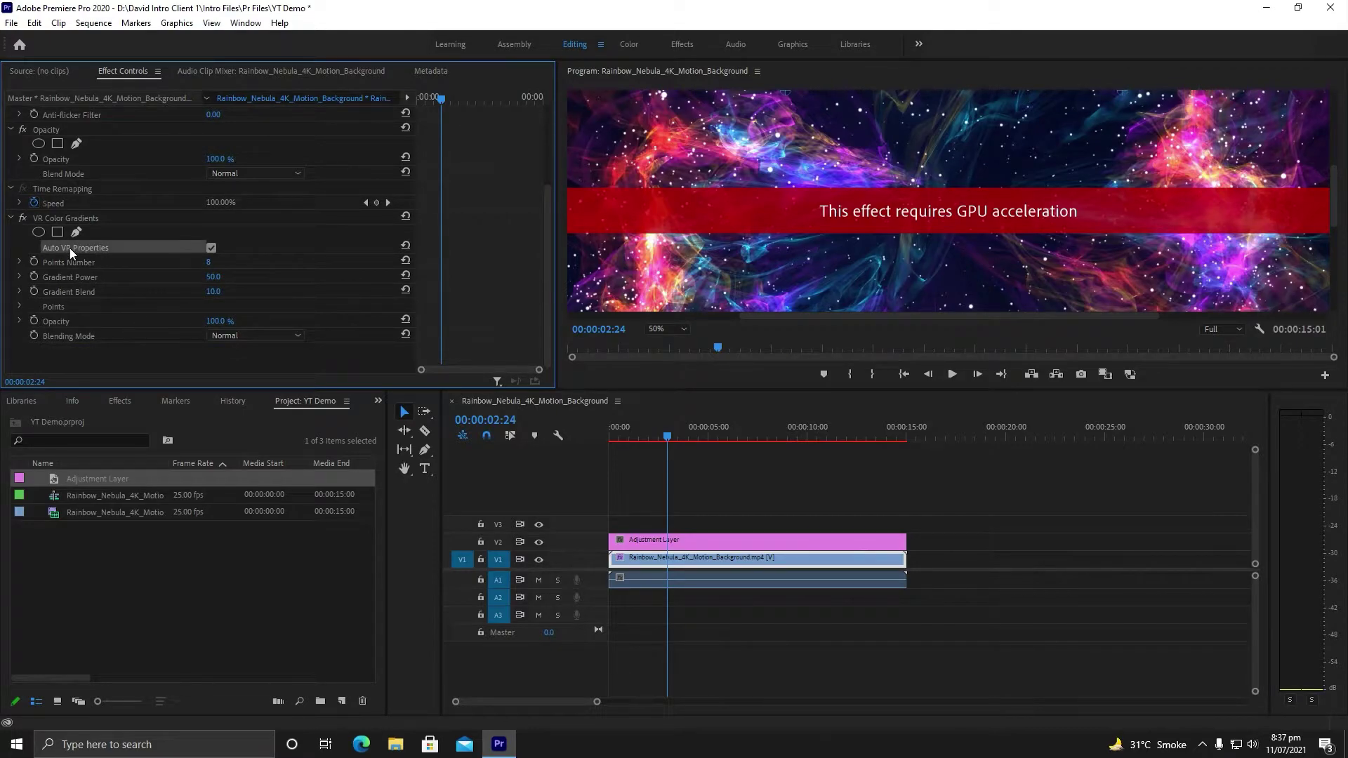
left_click(67, 219)
key("Delete")
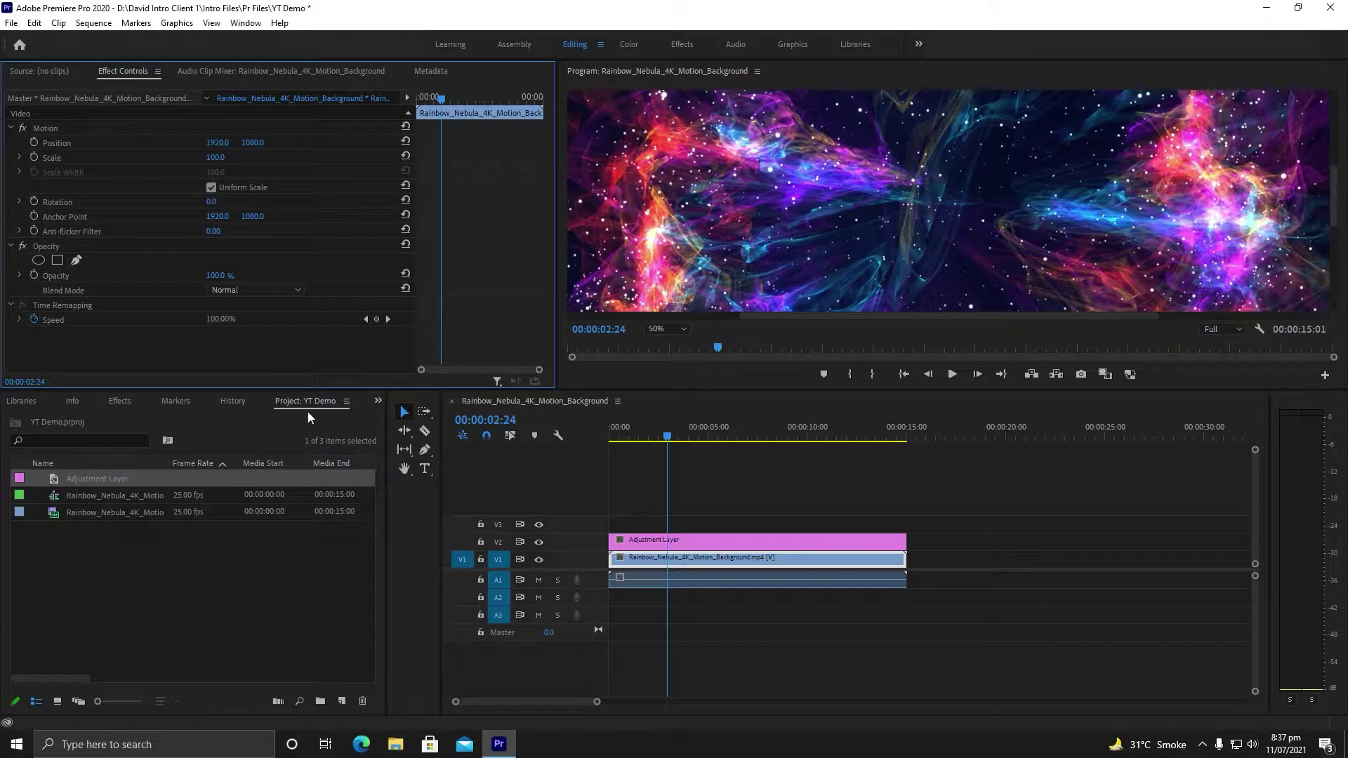
Step: Drag VR Color Gradients from the Effects list onto the Adjustment Layer on V2
left_click(118, 401)
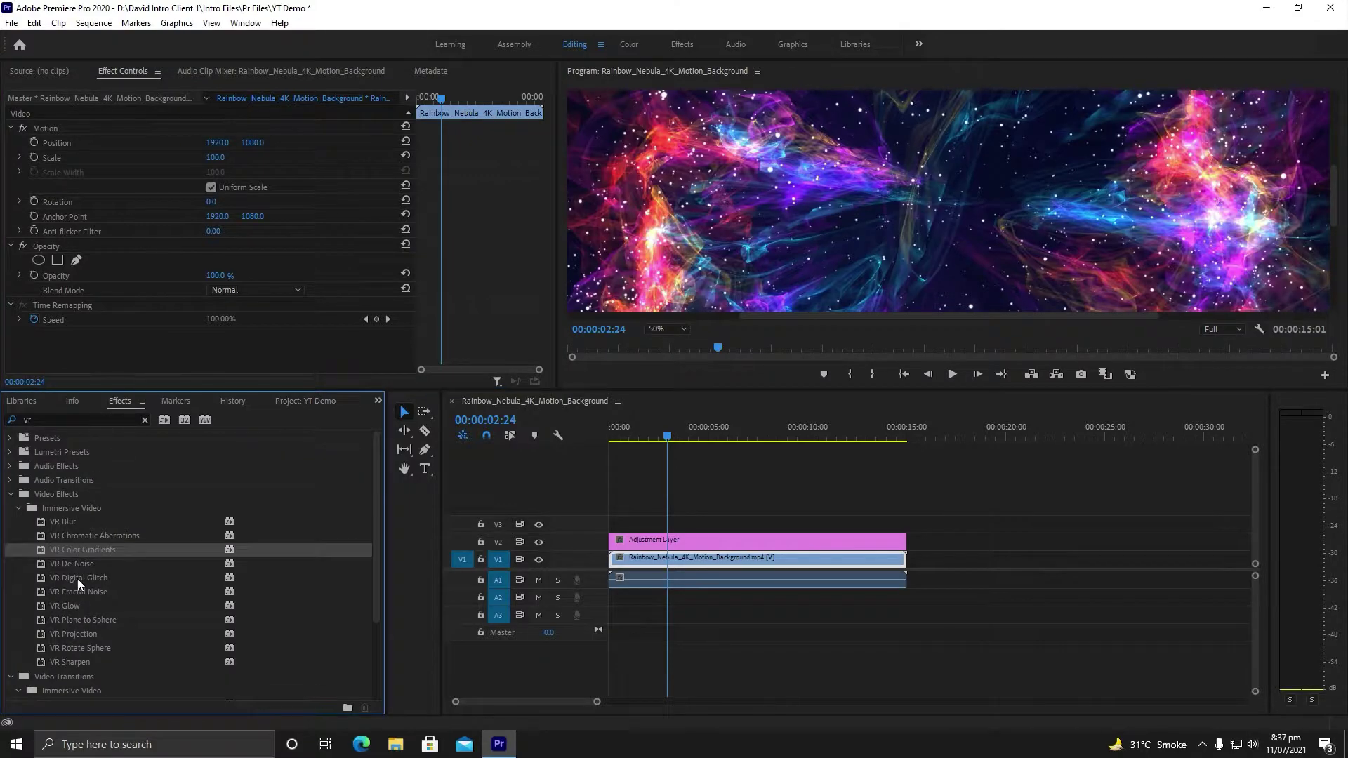
left_click_drag(81, 550, 741, 542)
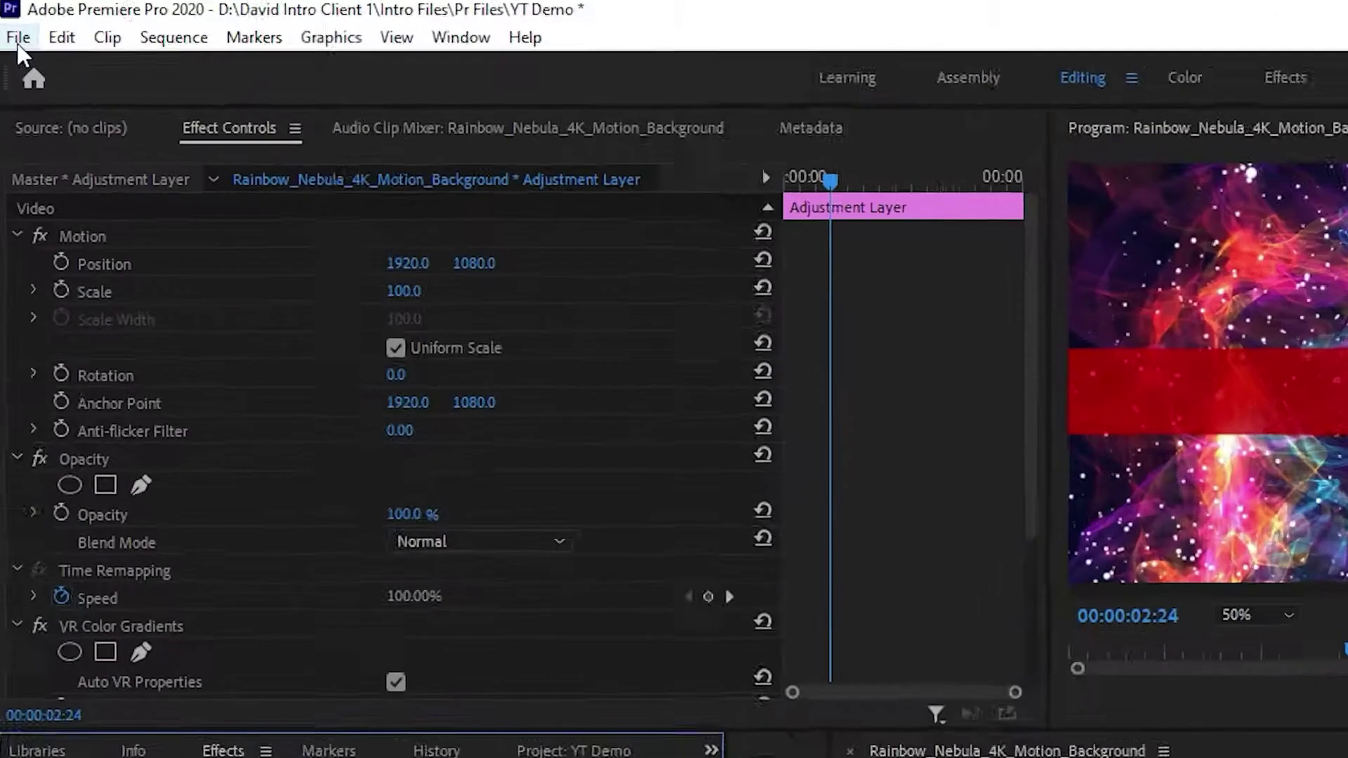
Step: In File > Project Settings > General, choose Mercury Playback Engine GPU Acceleration (CUDA) as Renderer
left_click(12, 24)
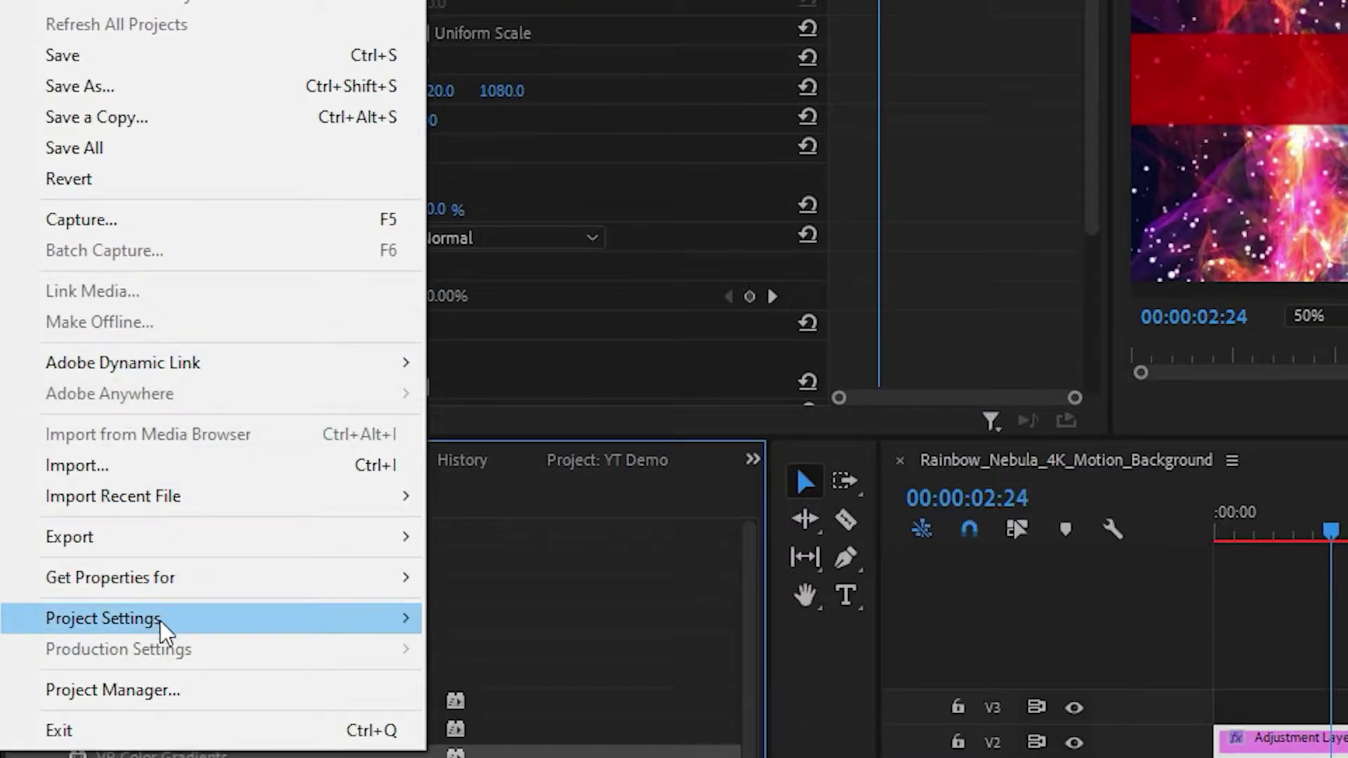
mouse_move(160, 619)
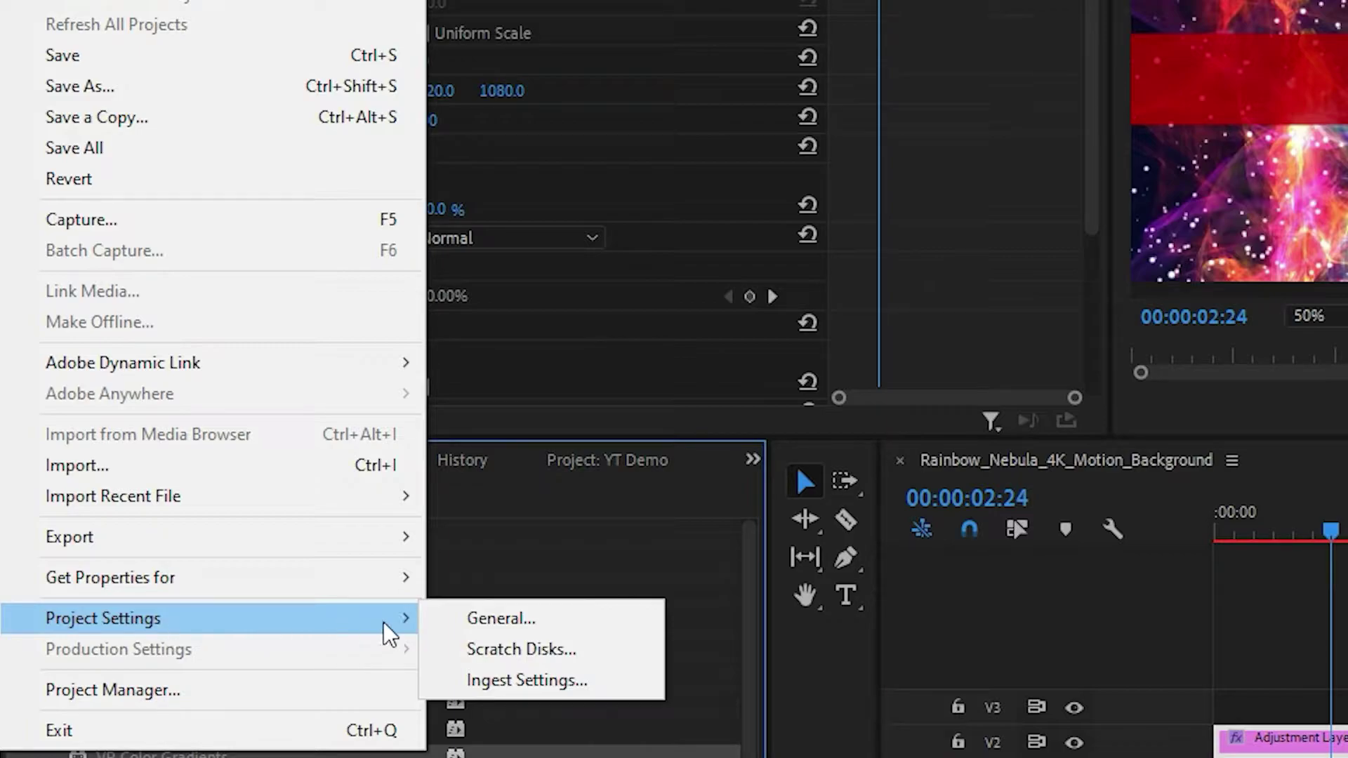
left_click(471, 616)
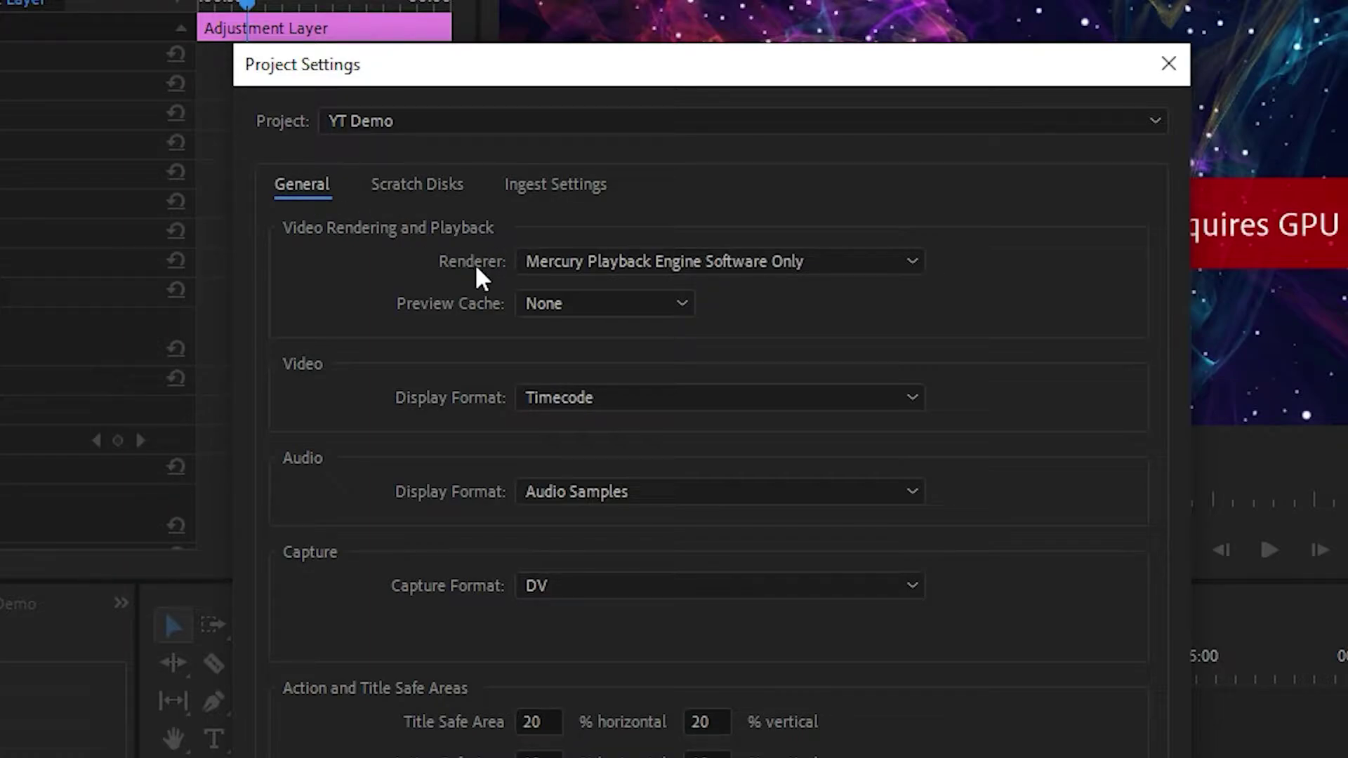
left_click(661, 261)
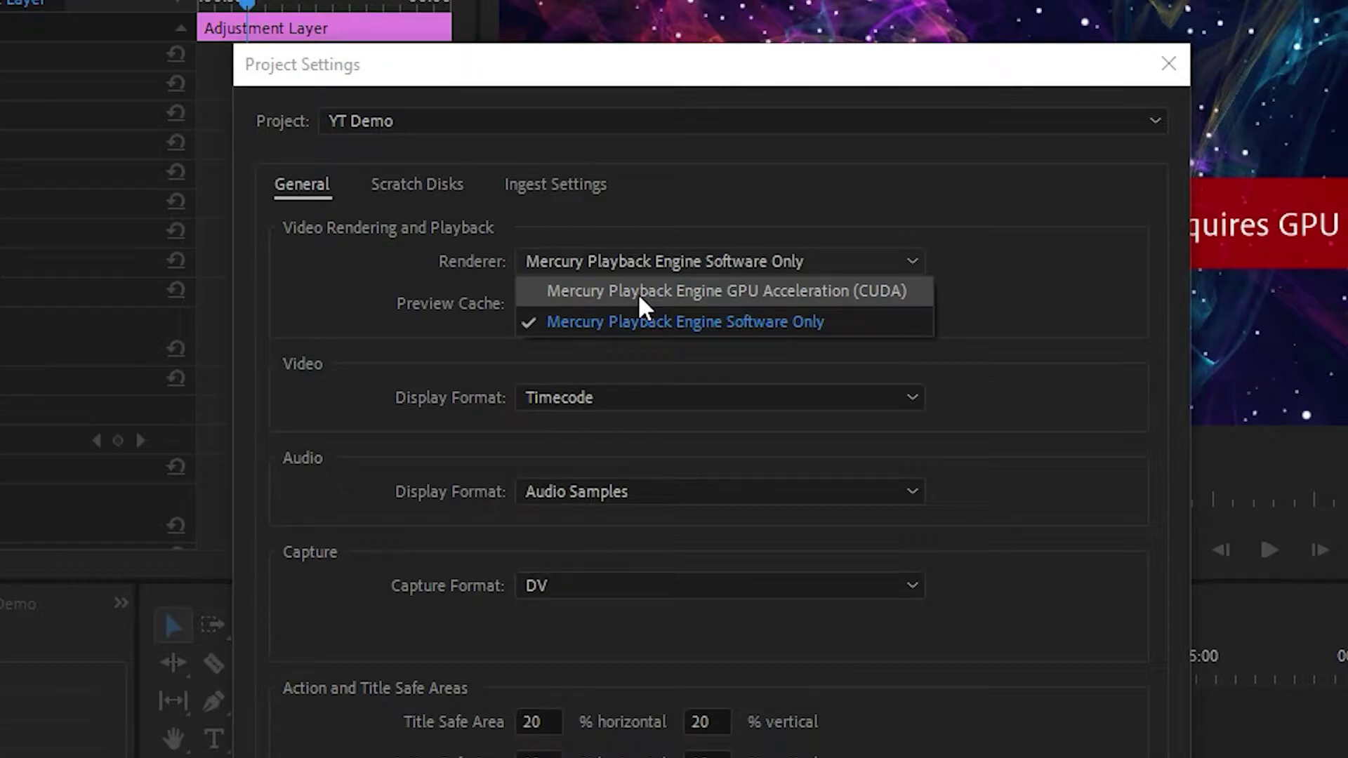
left_click(640, 293)
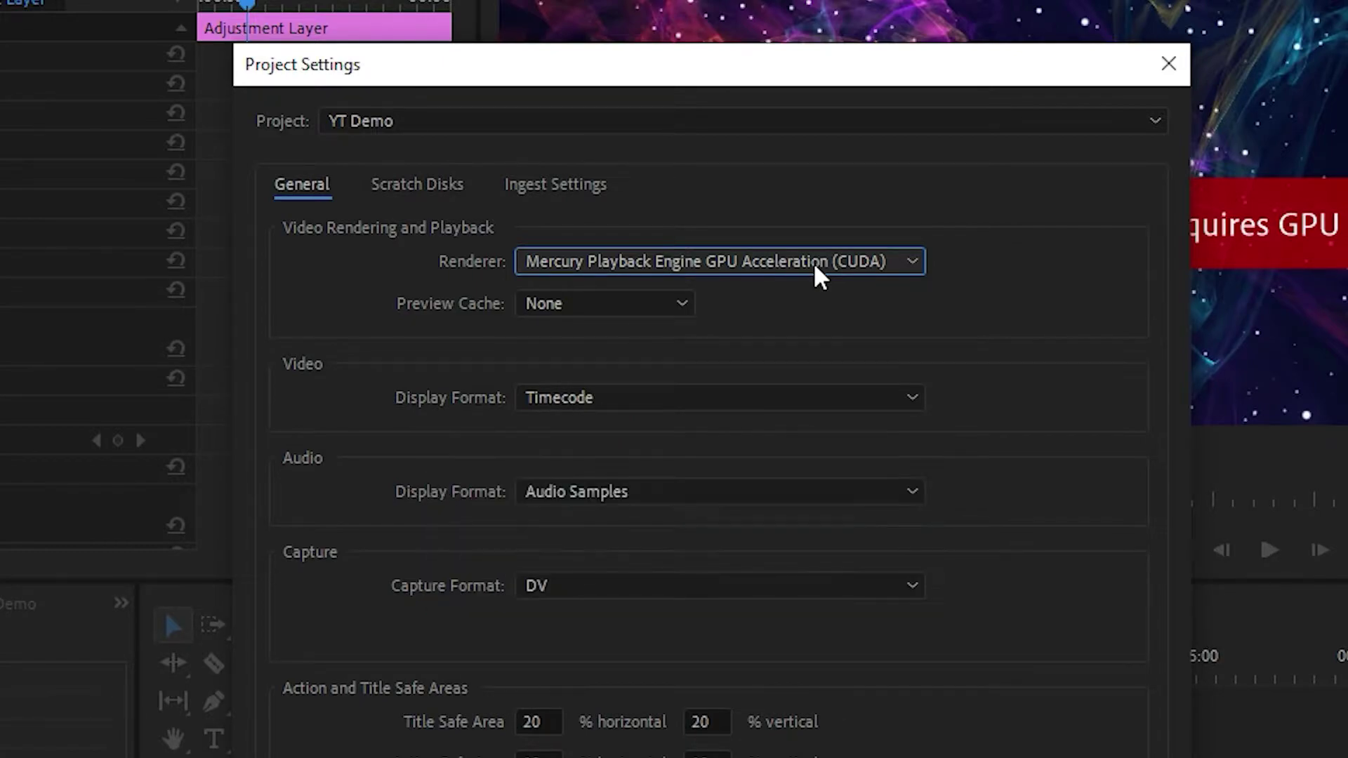
Step: Accept the project settings and set the Program monitor zoom to Fit
left_click(900, 627)
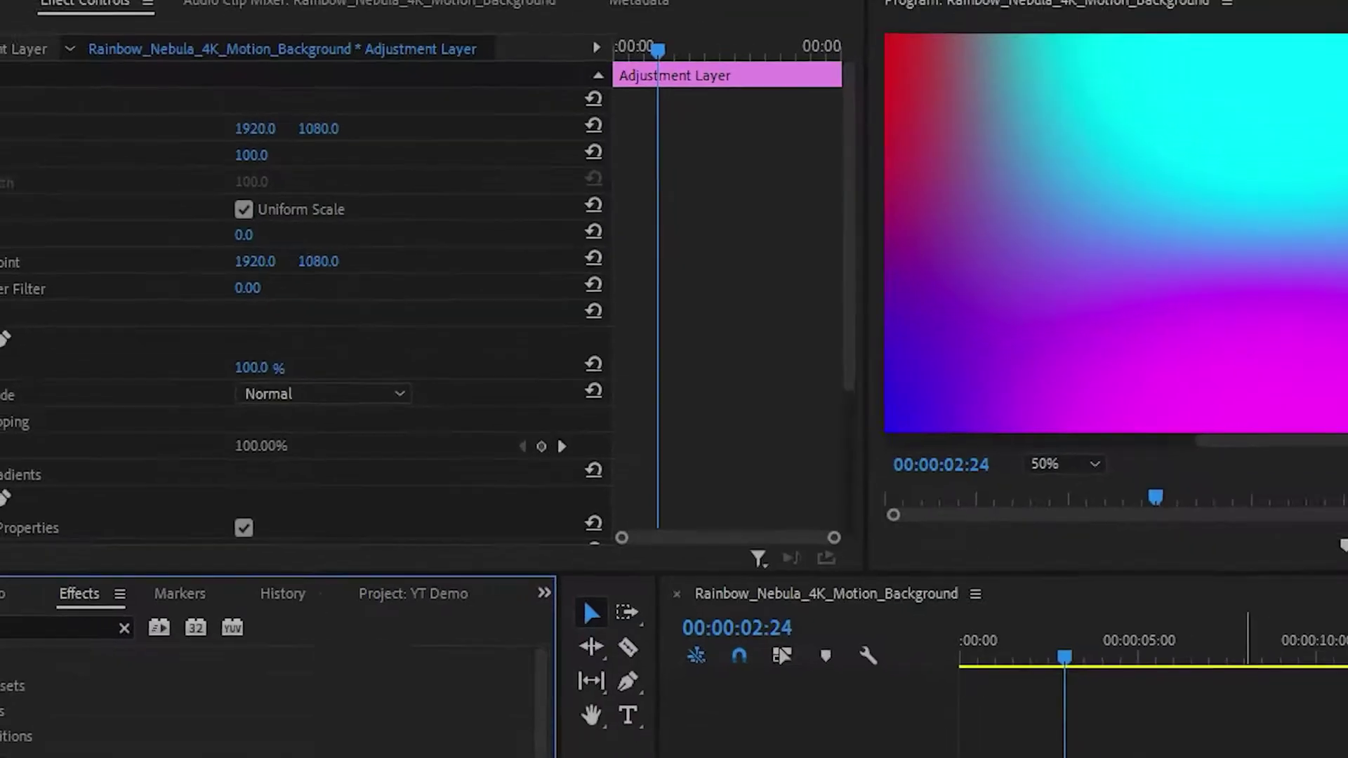
left_click(663, 330)
left_click(668, 343)
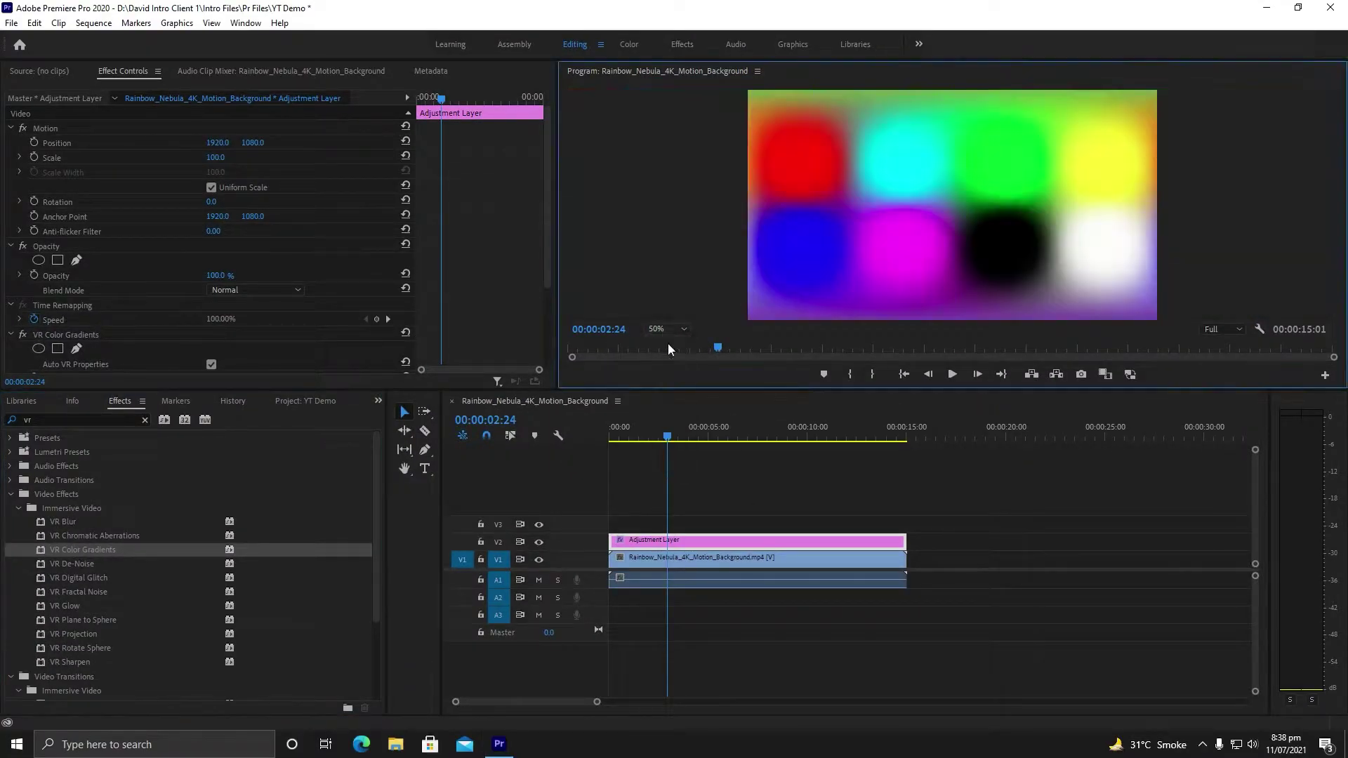
Step: Replace the old adjustment layer with a fresh one on V2, extended to 00:00:15:00
left_click(726, 542)
key("Delete")
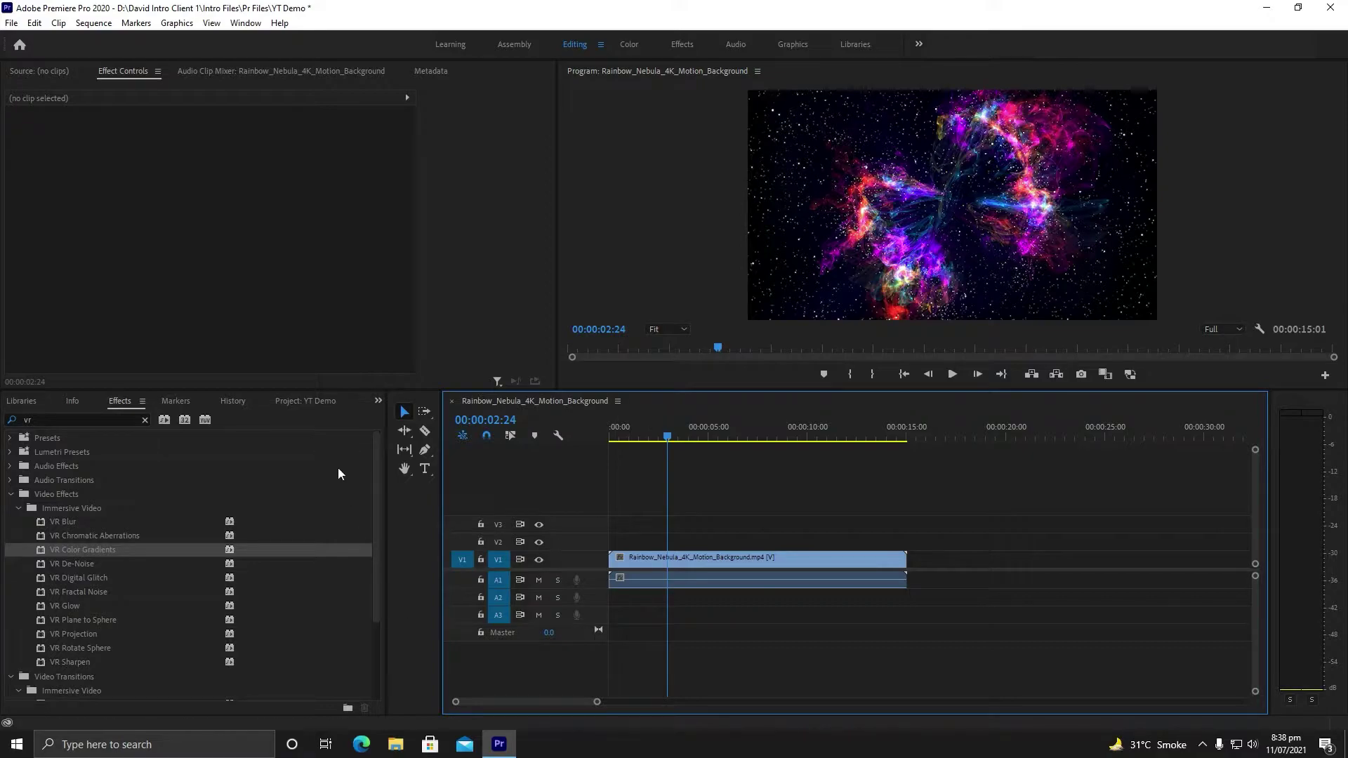
left_click(376, 399)
left_click(310, 400)
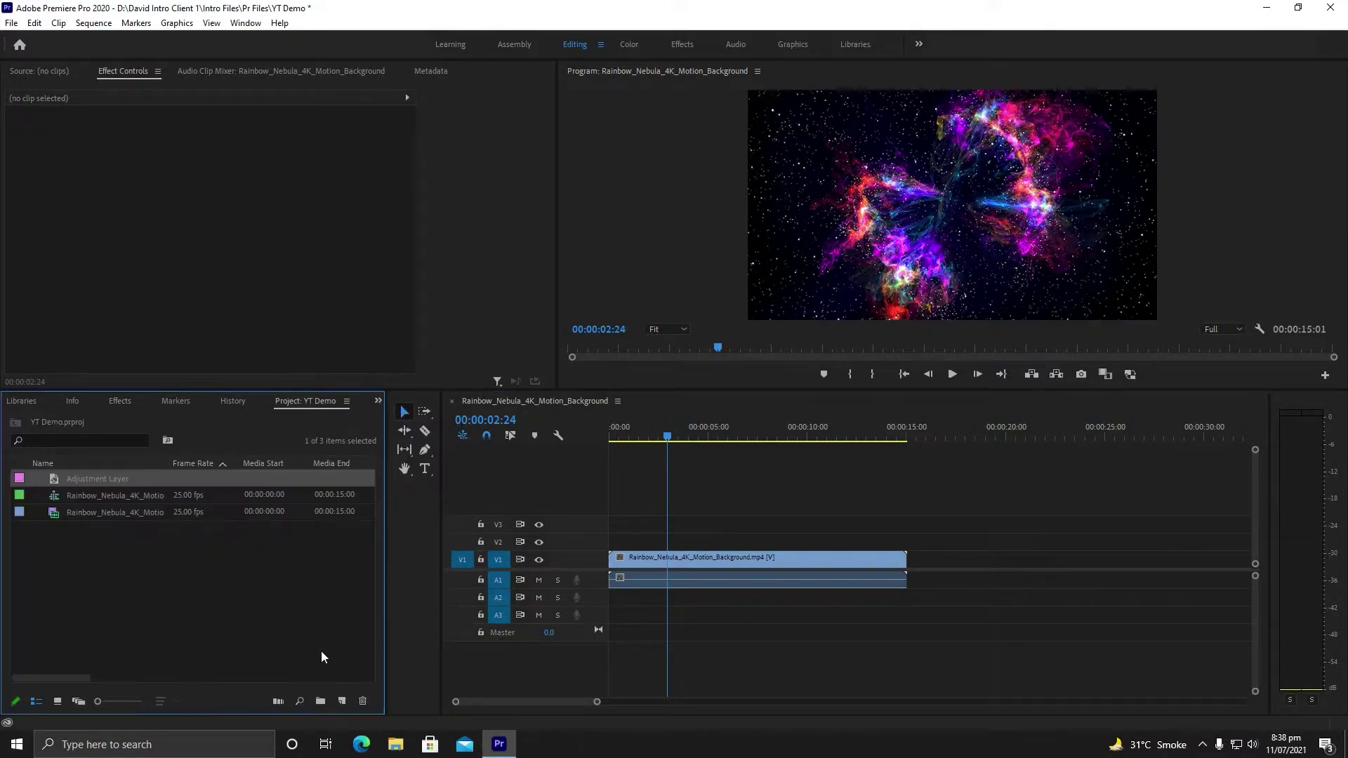
left_click_drag(72, 476, 586, 542)
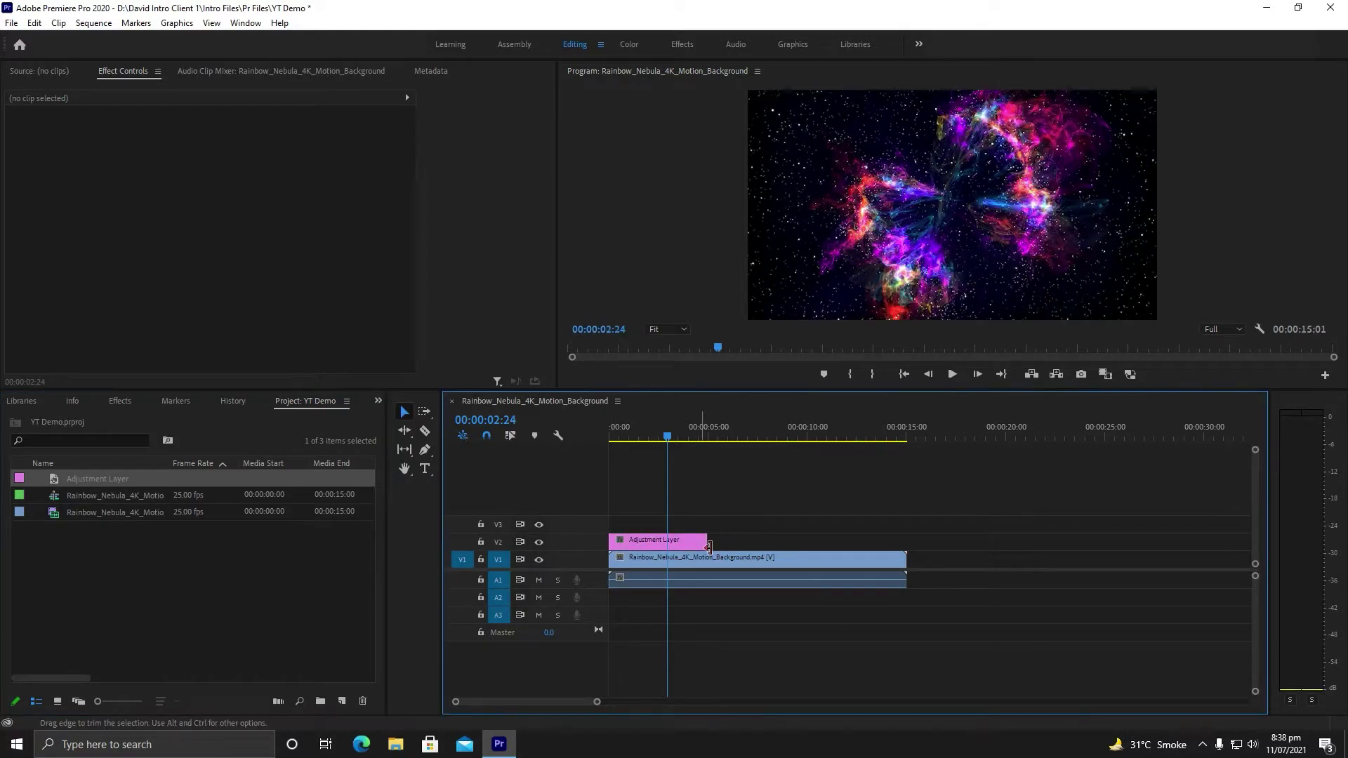
left_click_drag(706, 541, 912, 546)
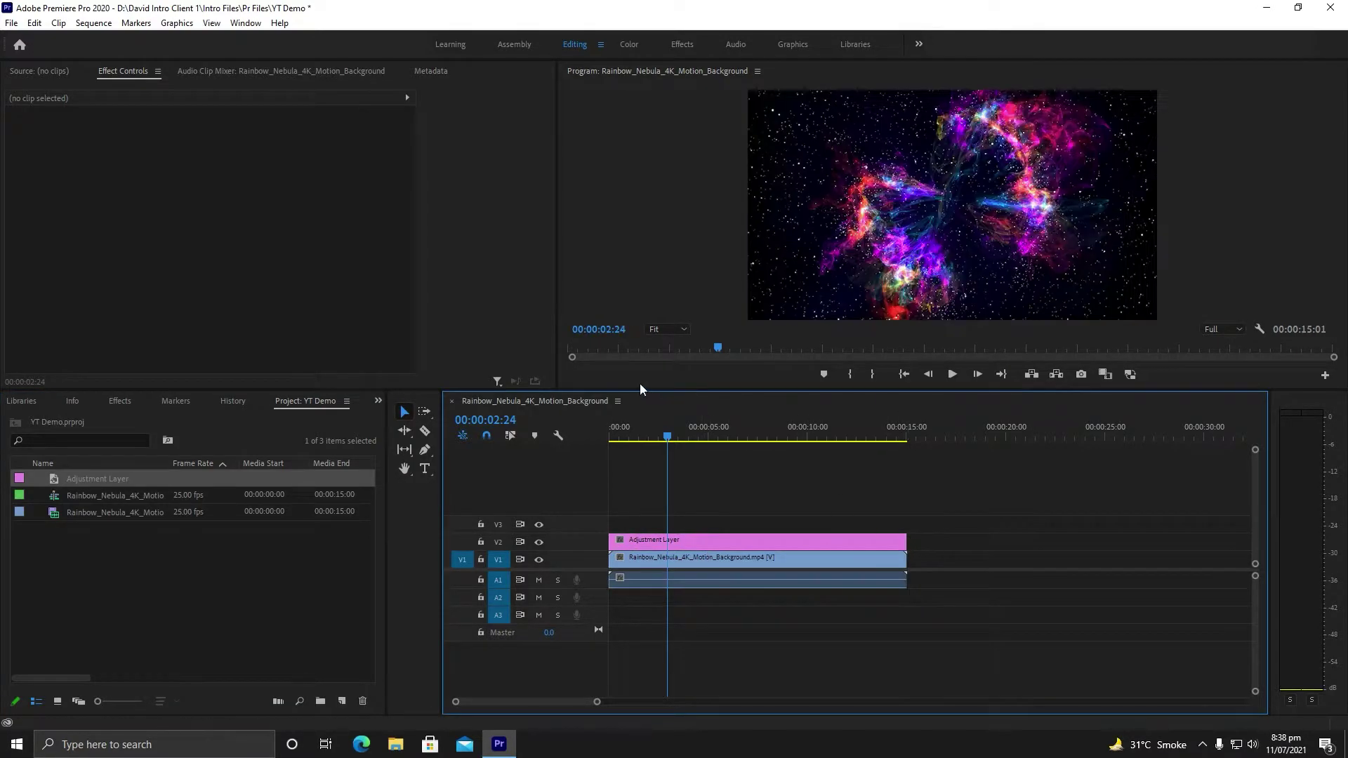
Step: Try VR Color Gradients on the adjustment layer, then undo it
left_click(128, 403)
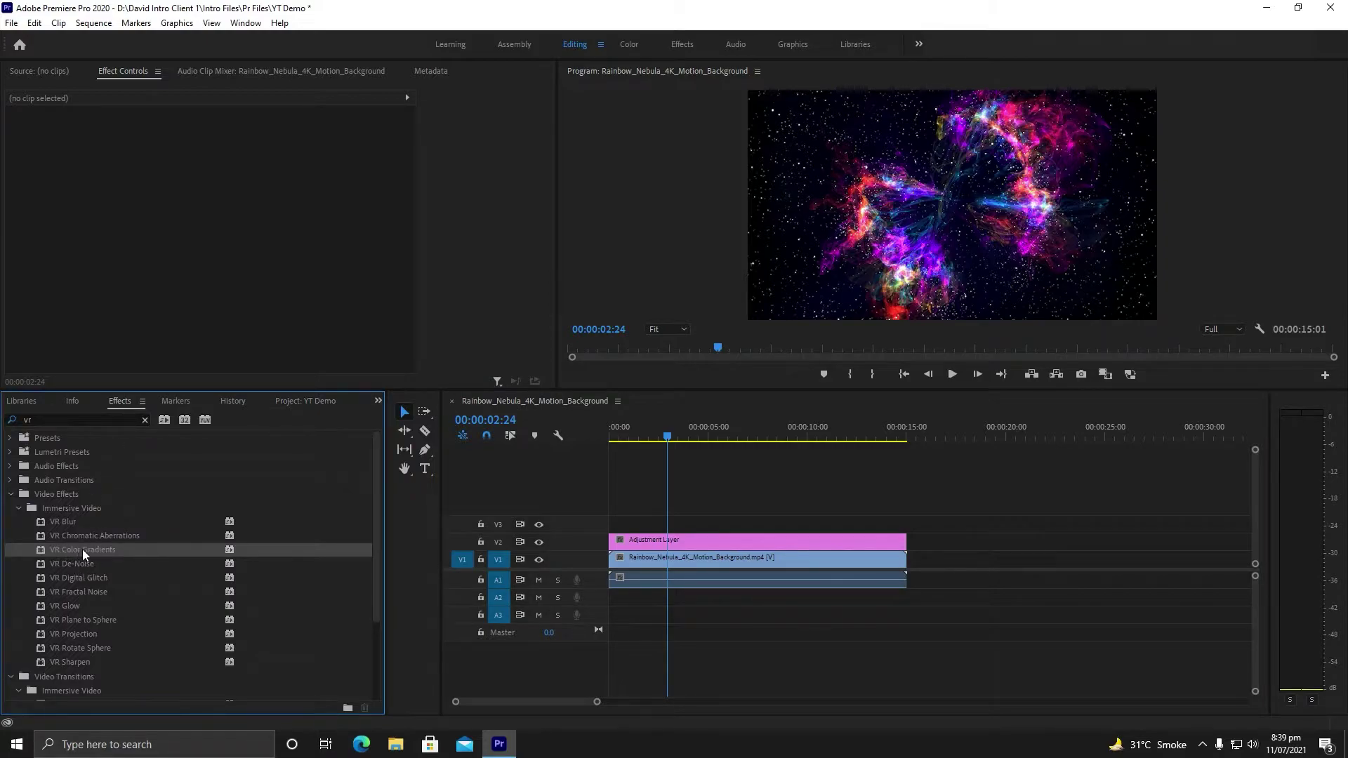
left_click_drag(83, 549, 736, 554)
left_click_drag(670, 435, 709, 441)
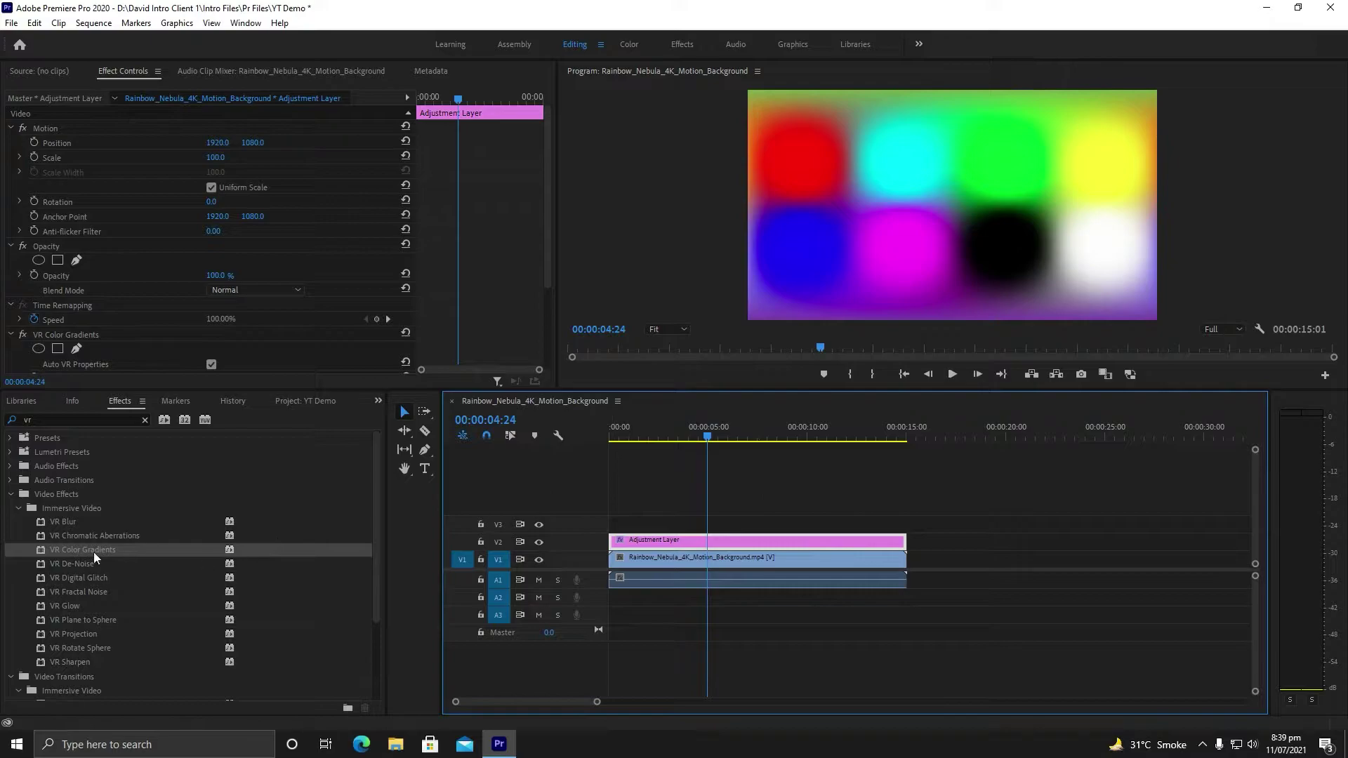
key("ctrl+z")
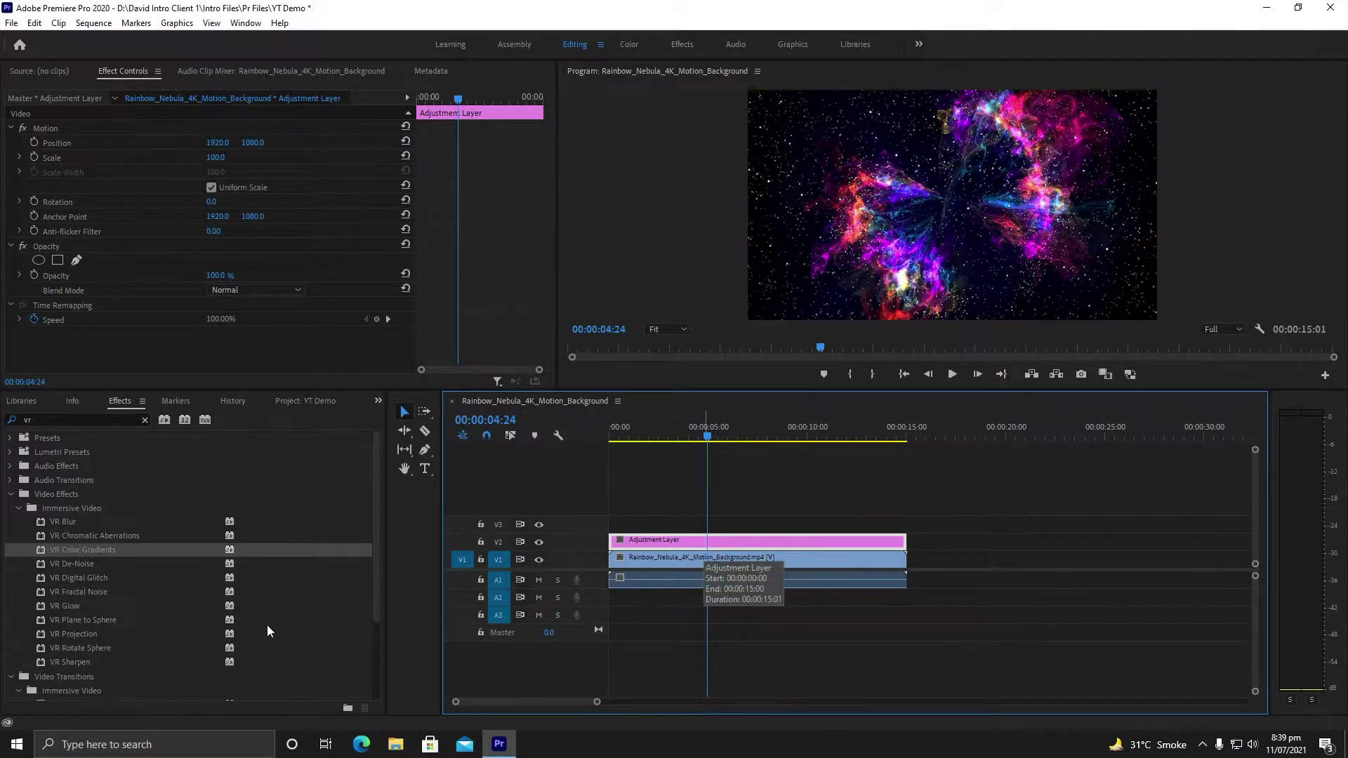
Step: Apply VR Glow and VR Chromatic Aberrations to the adjustment layer and scrub to preview them
left_click(78, 605)
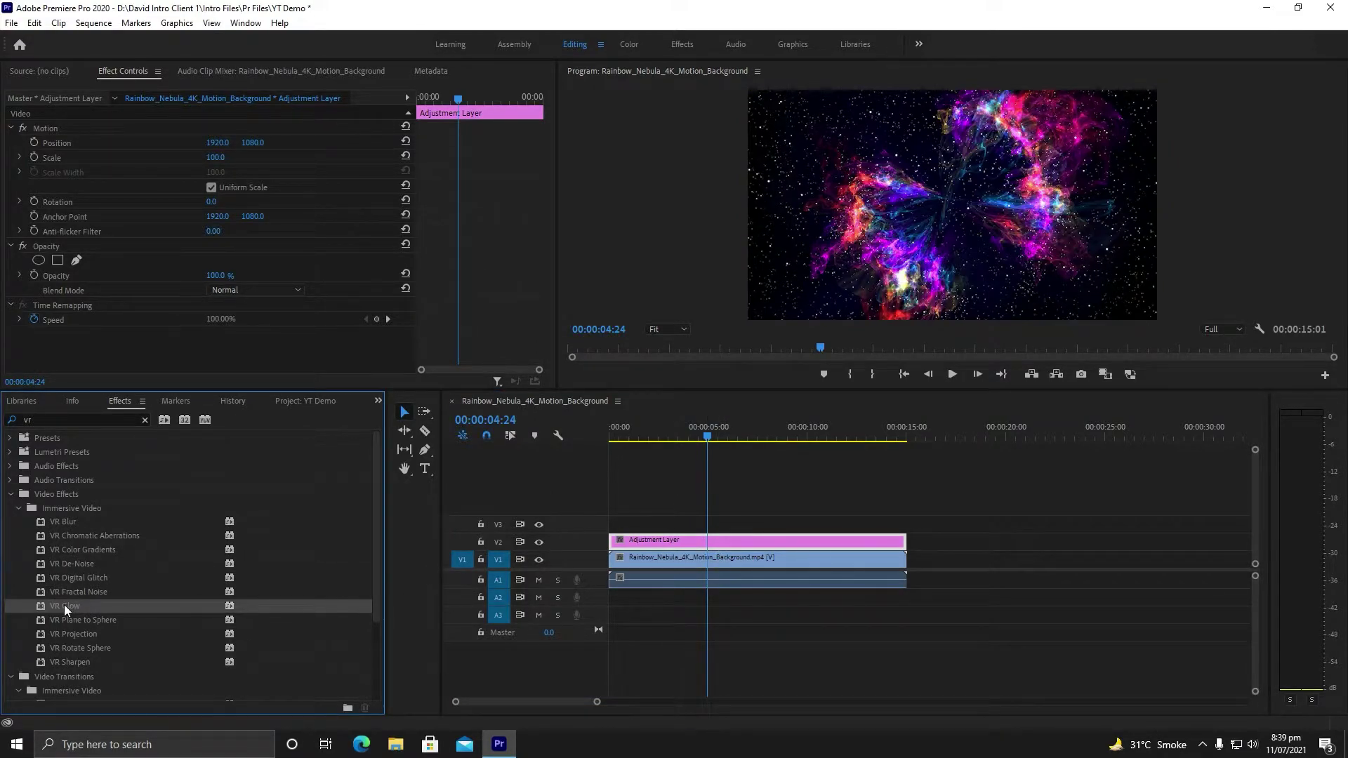
left_click_drag(64, 605, 749, 546)
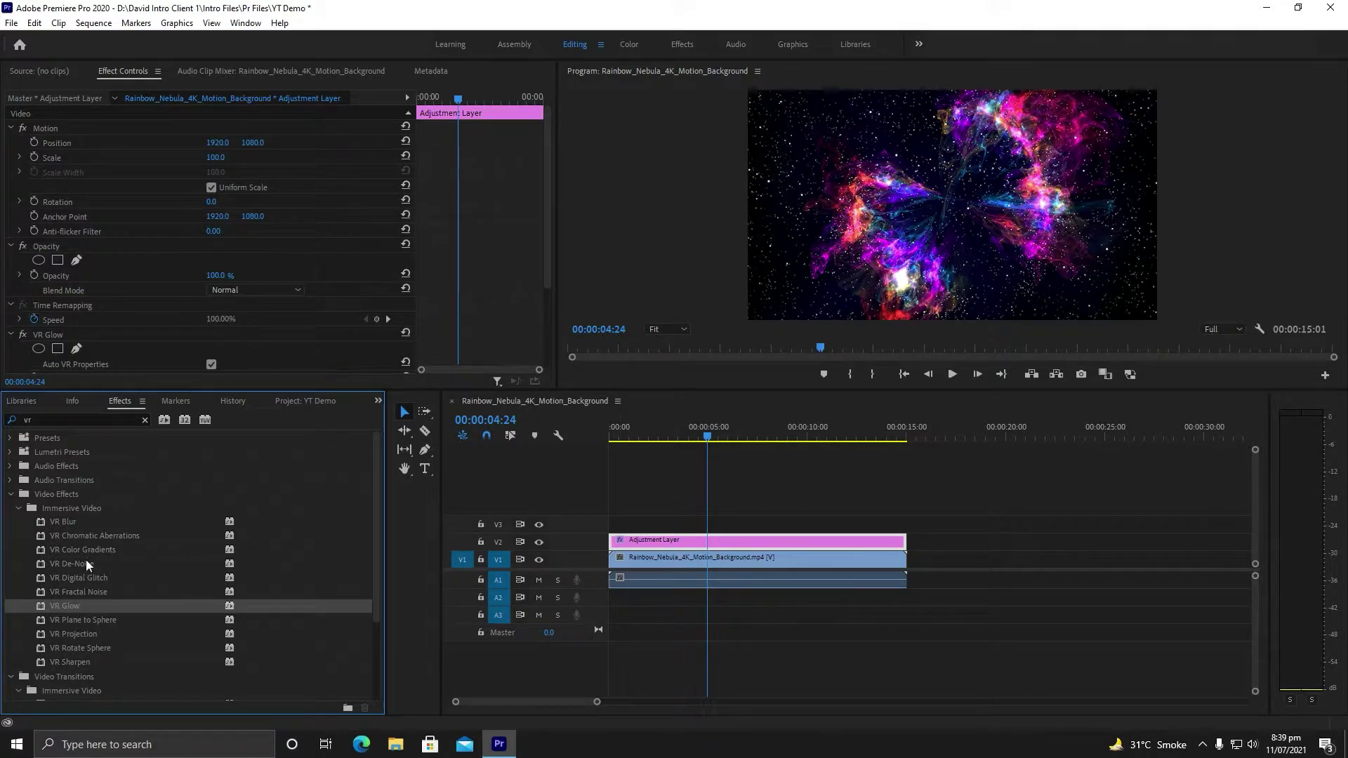
left_click_drag(98, 536, 685, 543)
left_click(643, 440)
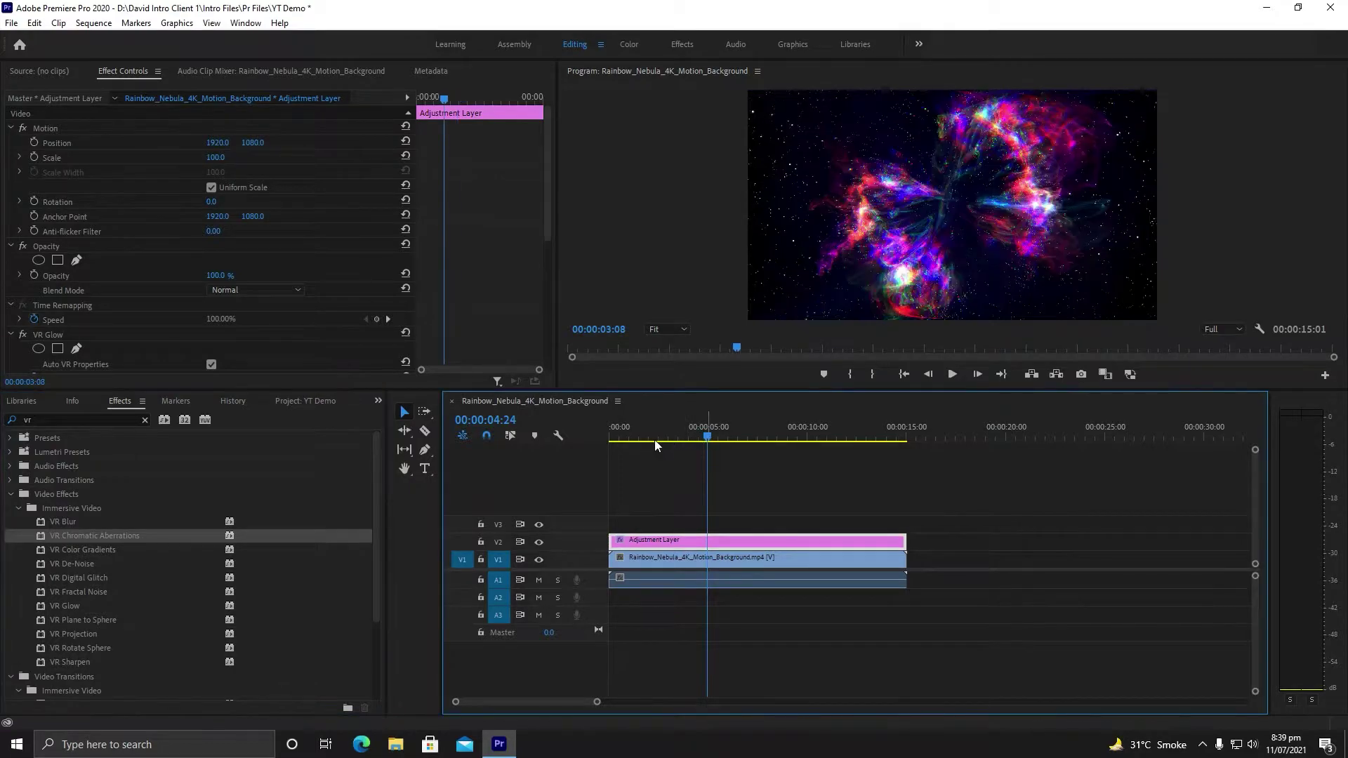
mouse_move(751, 440)
left_mouse_down()
mouse_move(797, 440)
mouse_move(739, 443)
mouse_move(774, 443)
mouse_move(752, 444)
left_mouse_up()
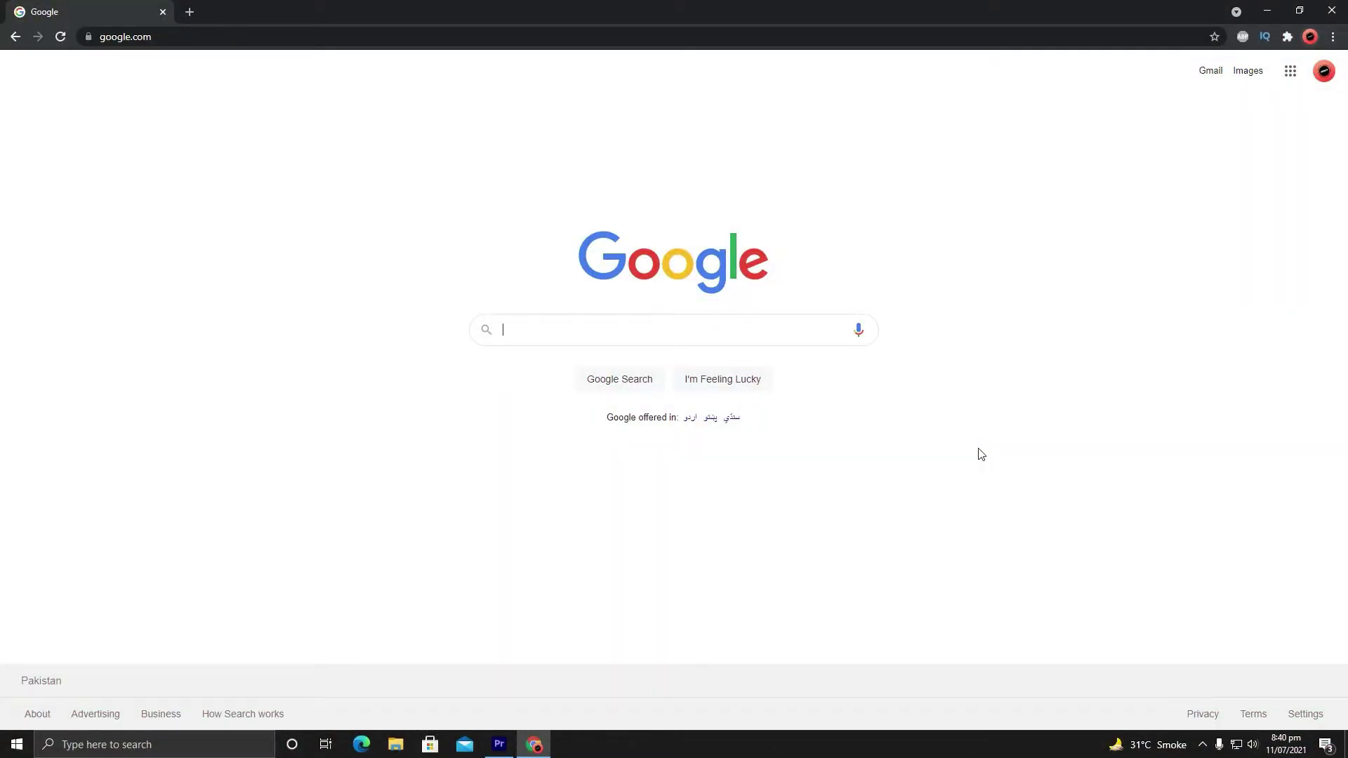
Step: Run a Google search for "cuda toolkit" in Chrome
type("cuda ")
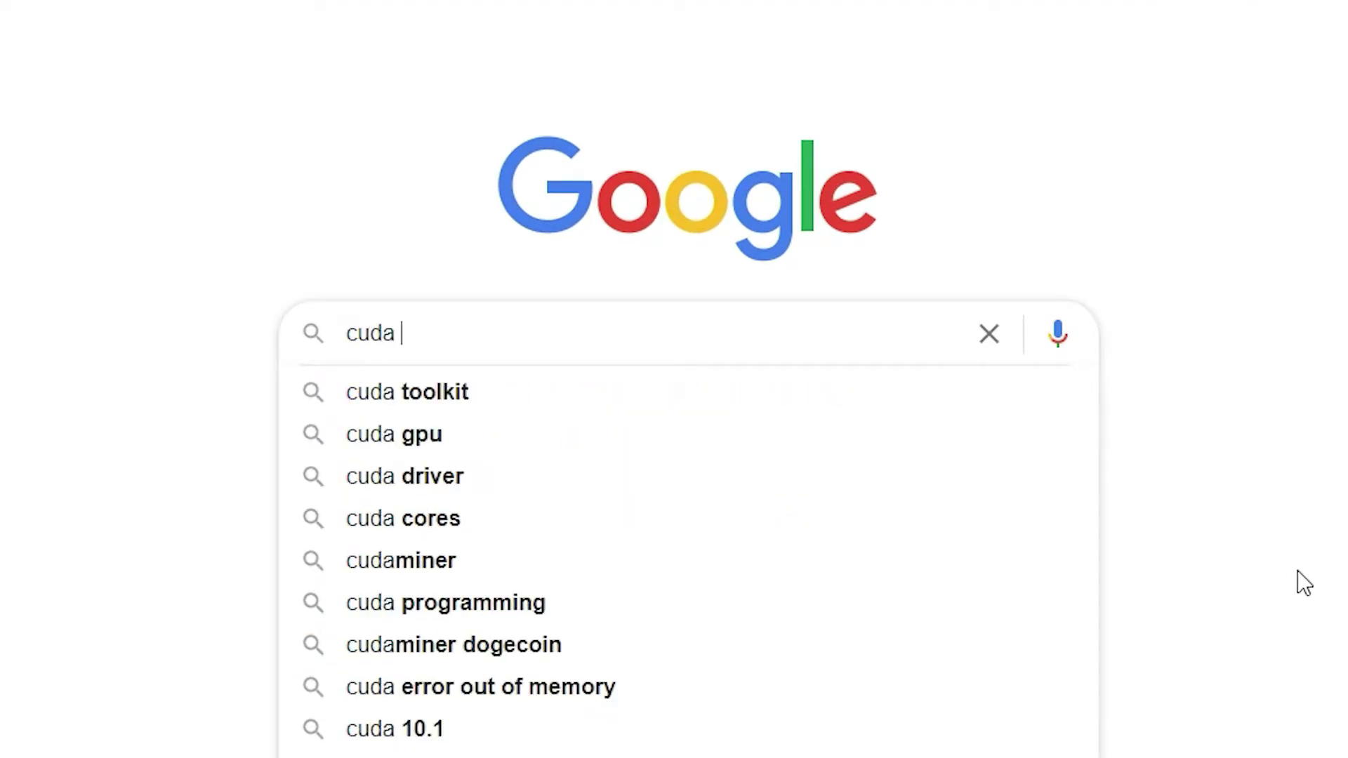
type("toolkit")
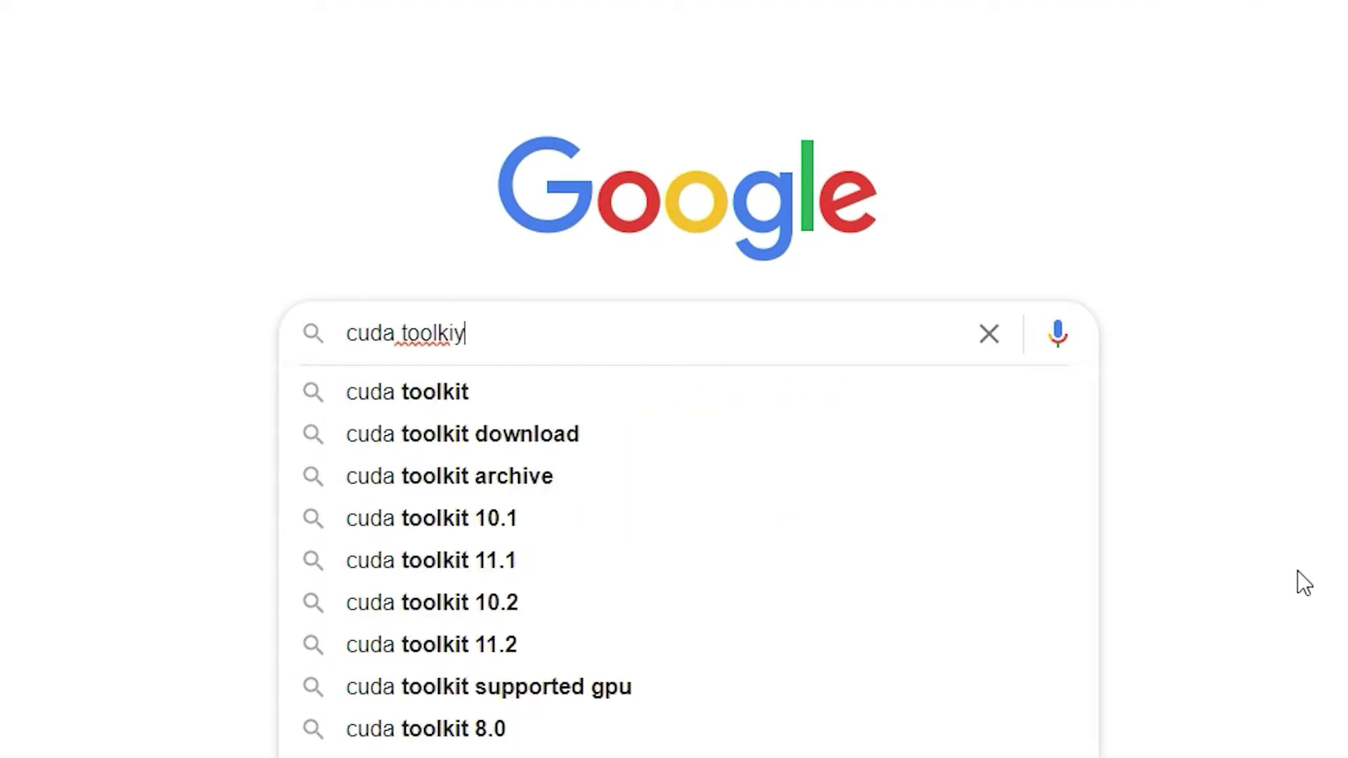
key("Return")
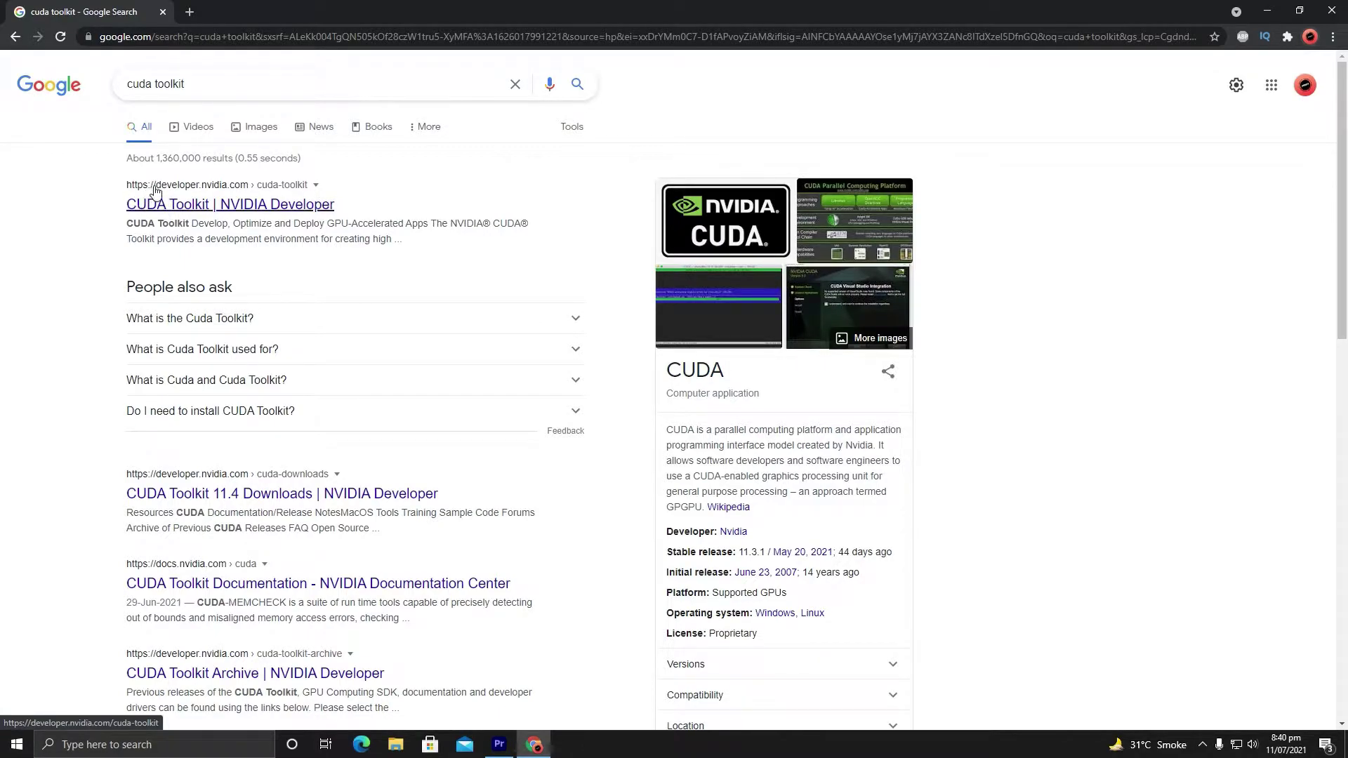
Step: Open the CUDA Toolkit downloads page and select Windows, version 10, exe (local) as target platform
left_click(248, 213)
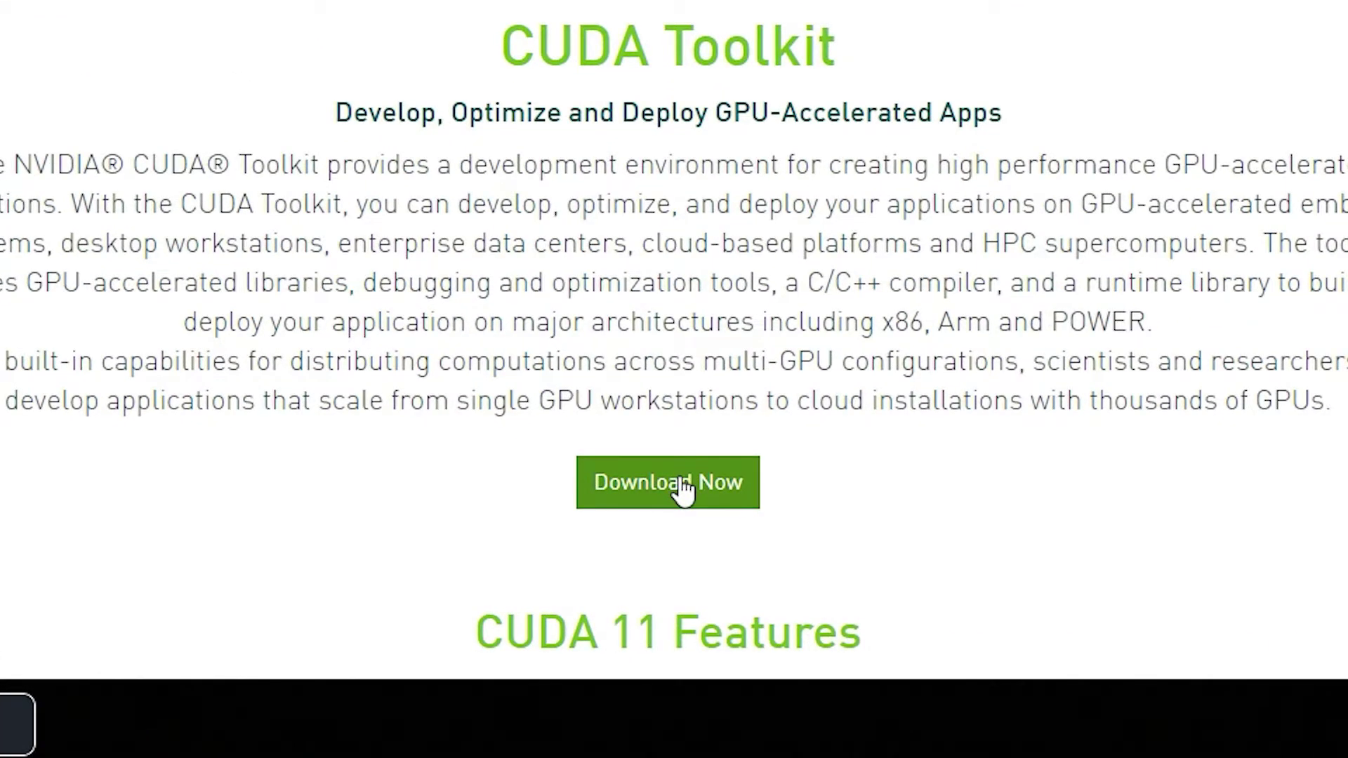
left_click(681, 489)
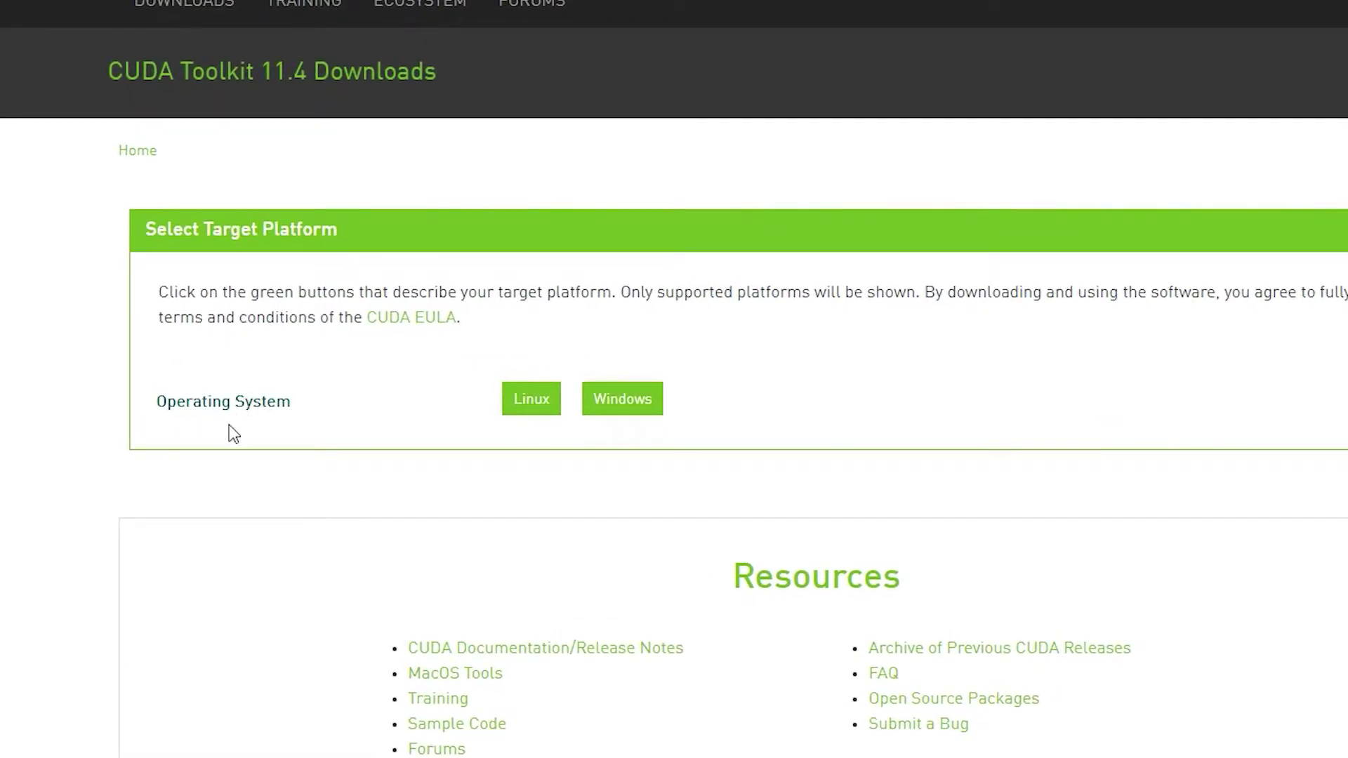
left_click(650, 414)
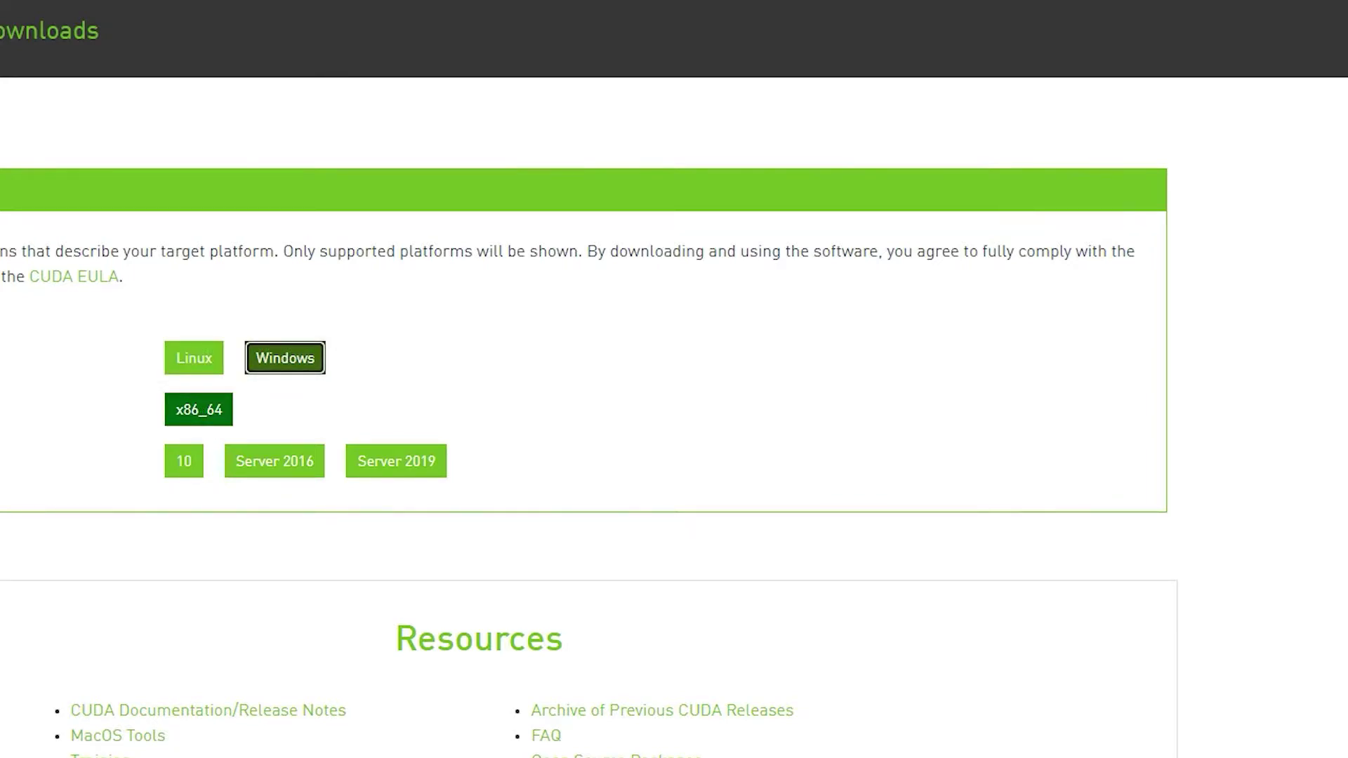
left_click(191, 470)
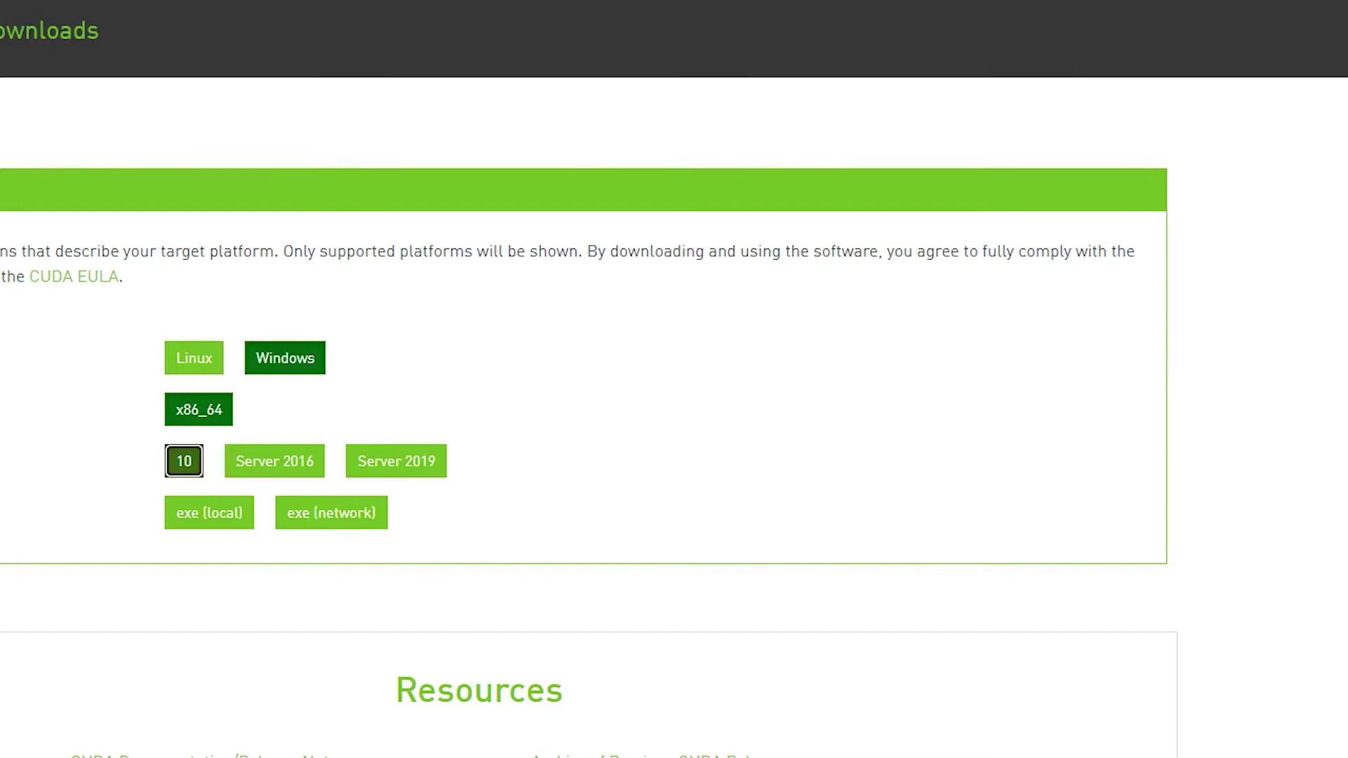
left_click(210, 525)
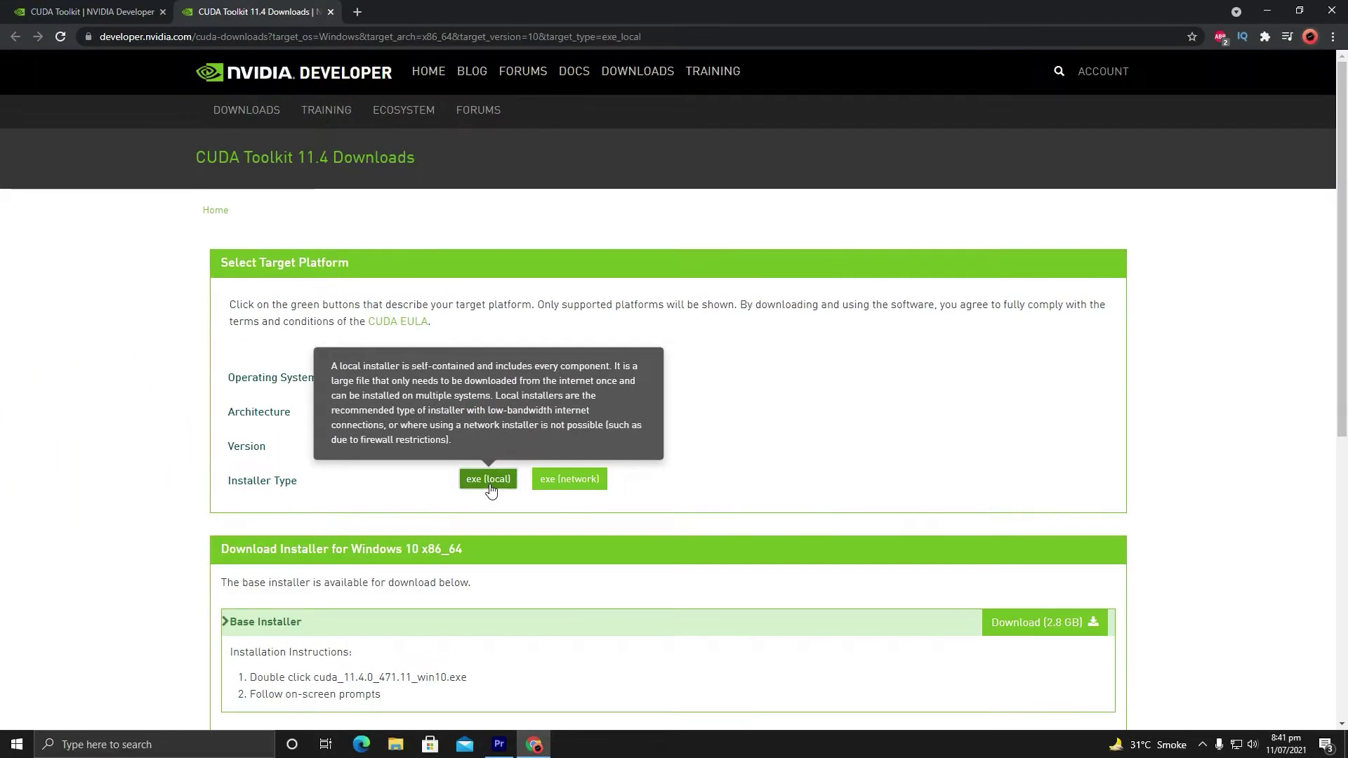
scroll(489, 534, "down", 3)
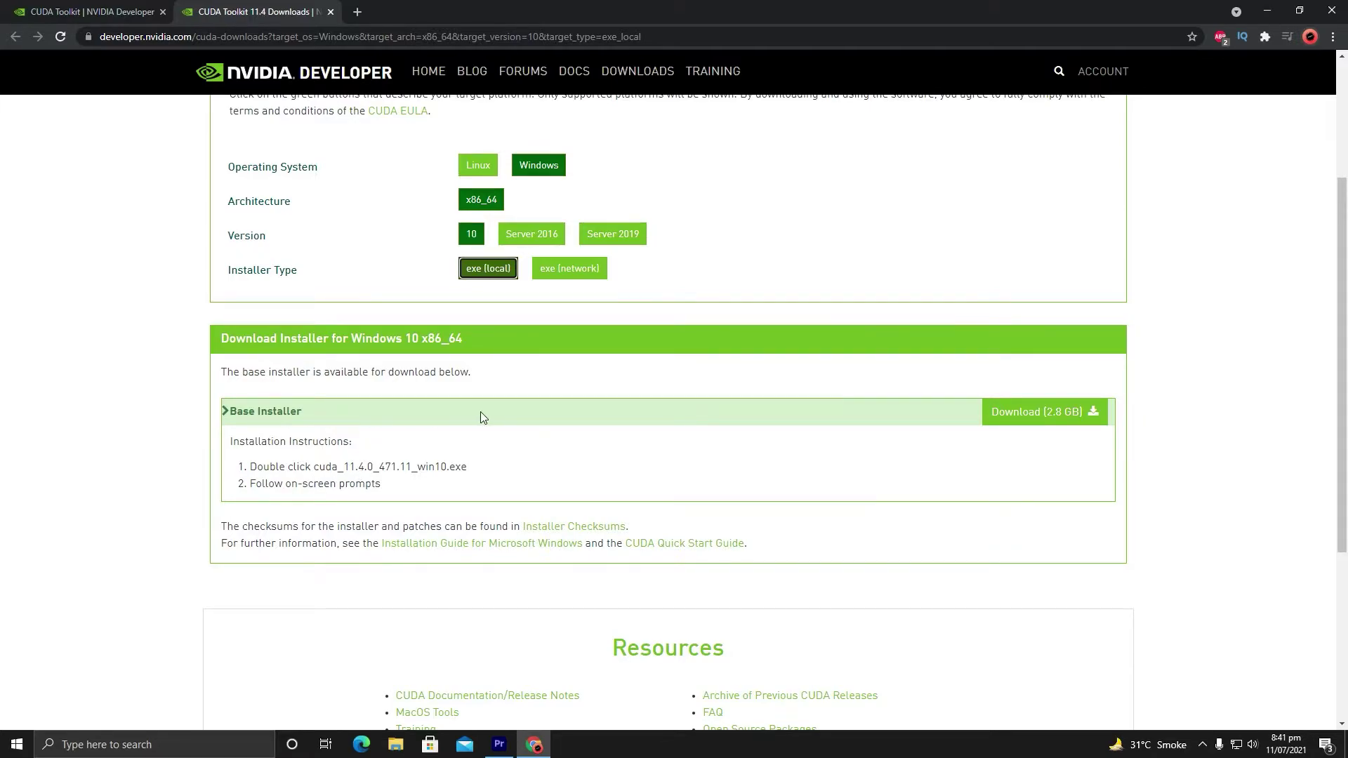
Step: Start downloading the 2.8 GB cuda_11.4.0_471.11_win10.exe installer
left_click(1065, 421)
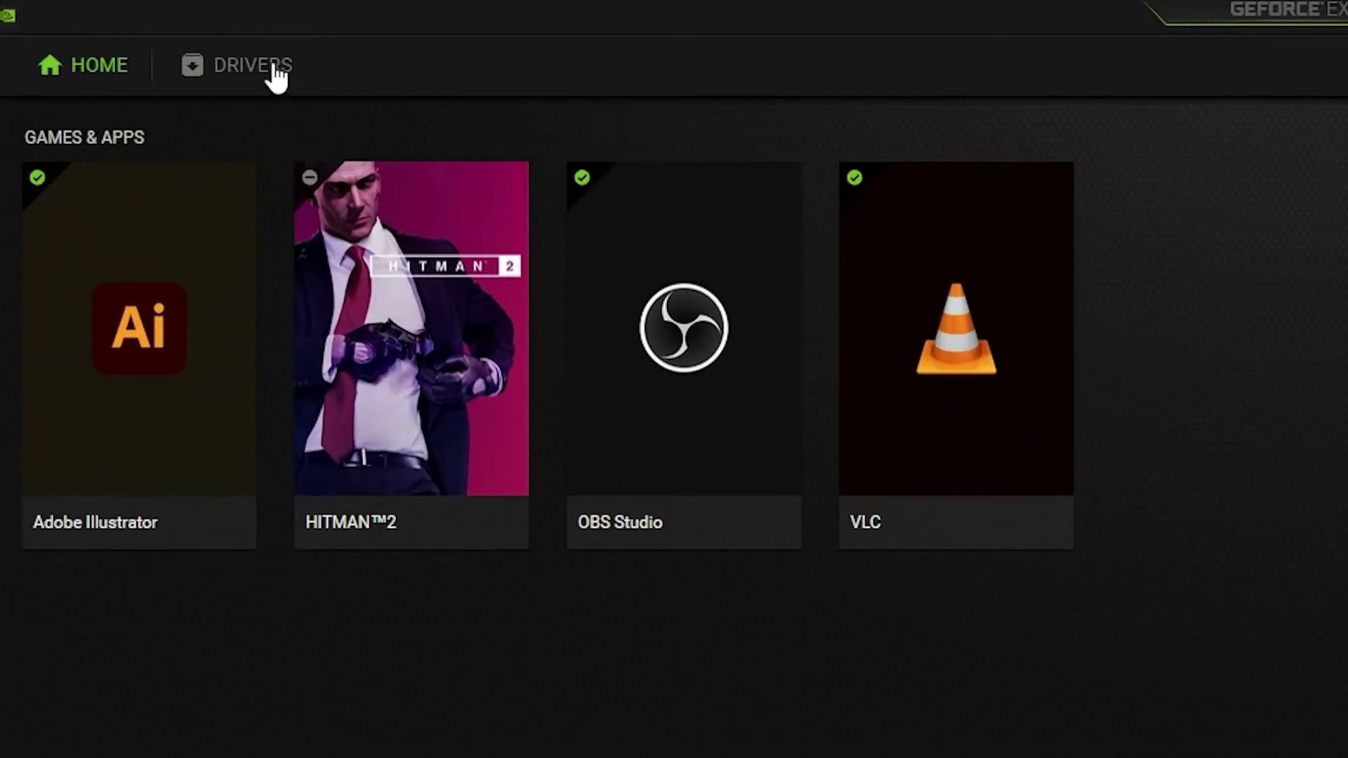
Step: Set the GeForce Experience driver preference to Studio Driver and confirm 471.11 is the latest
left_click(277, 77)
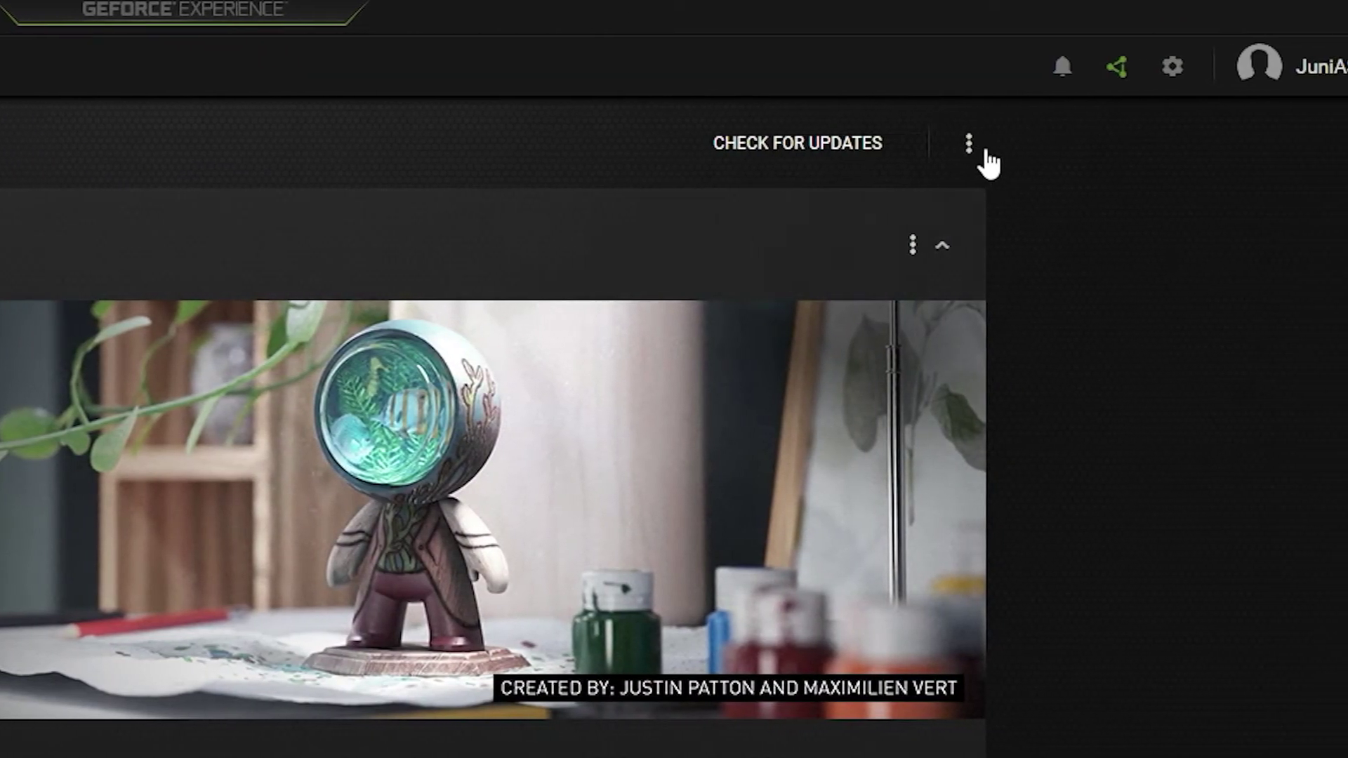
left_click(847, 145)
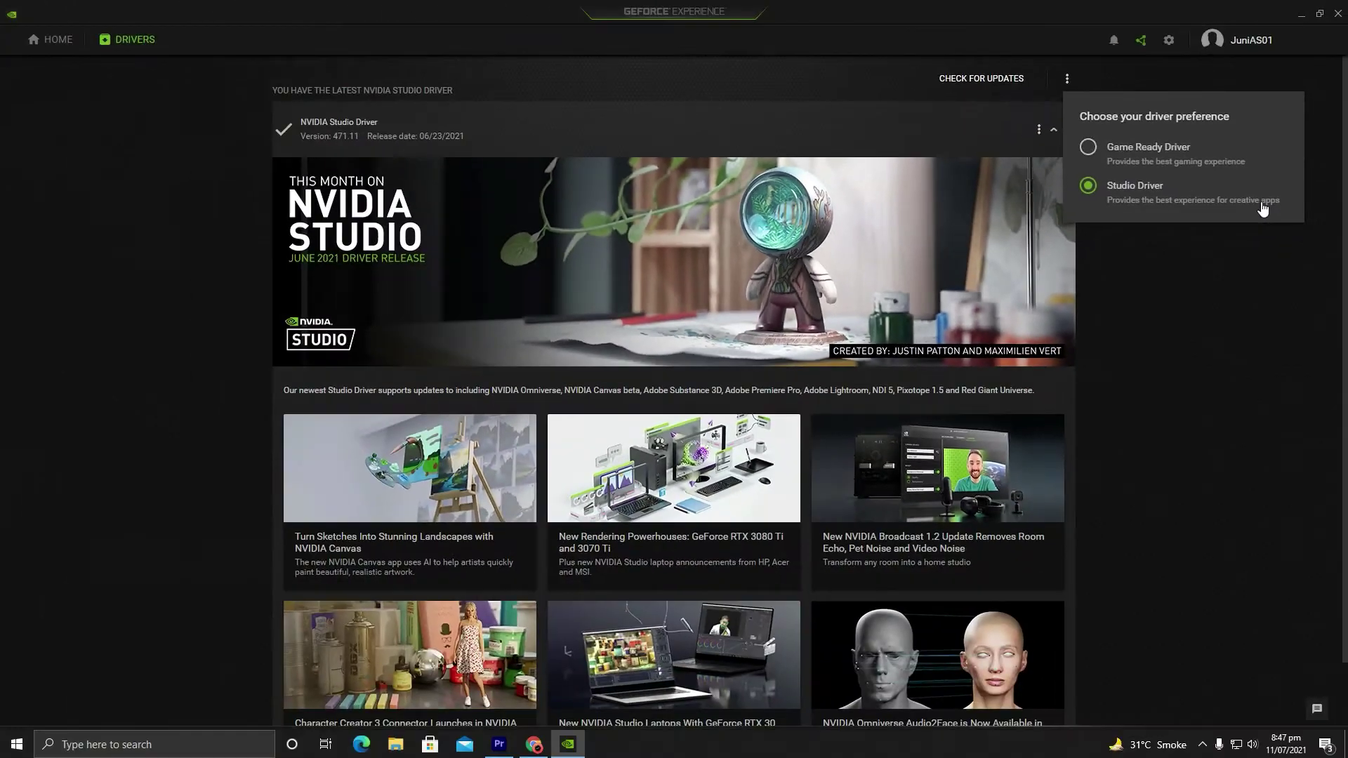
left_click(1174, 190)
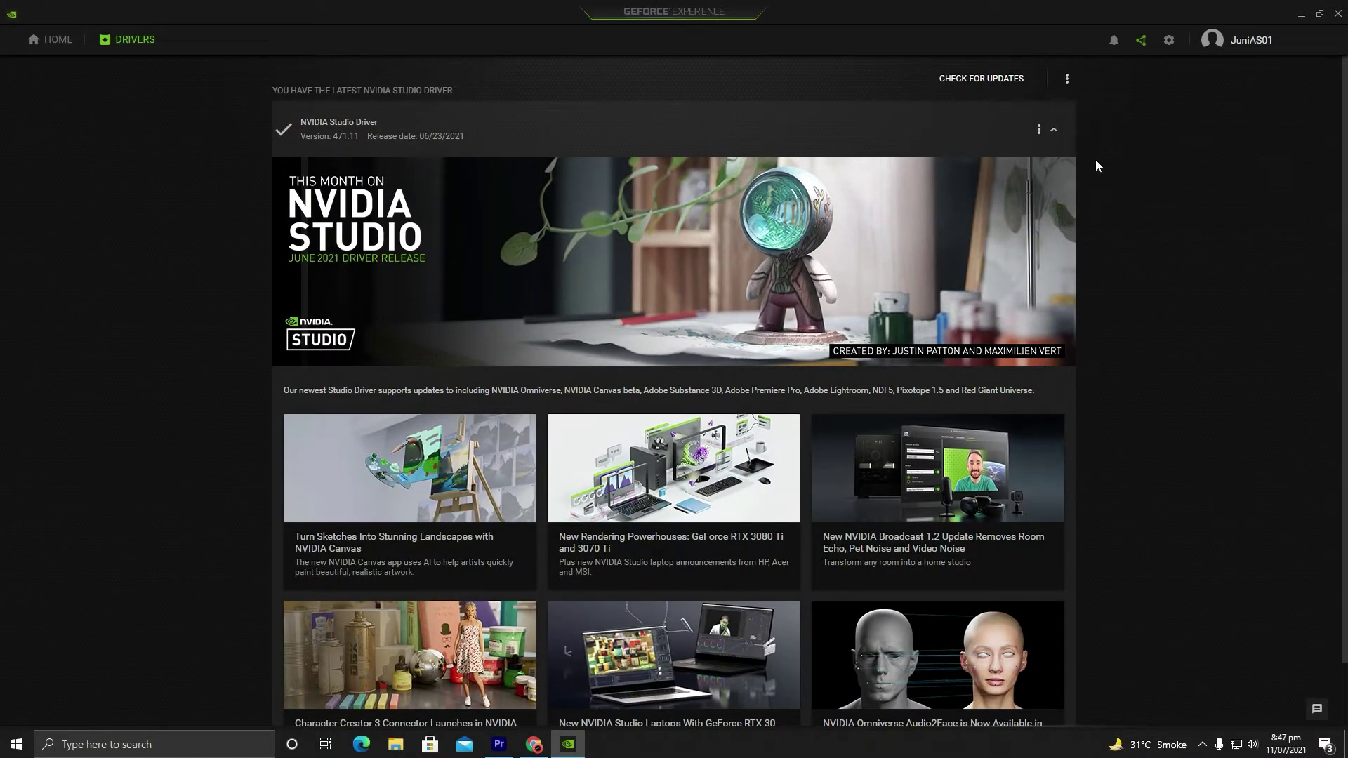
left_click(986, 80)
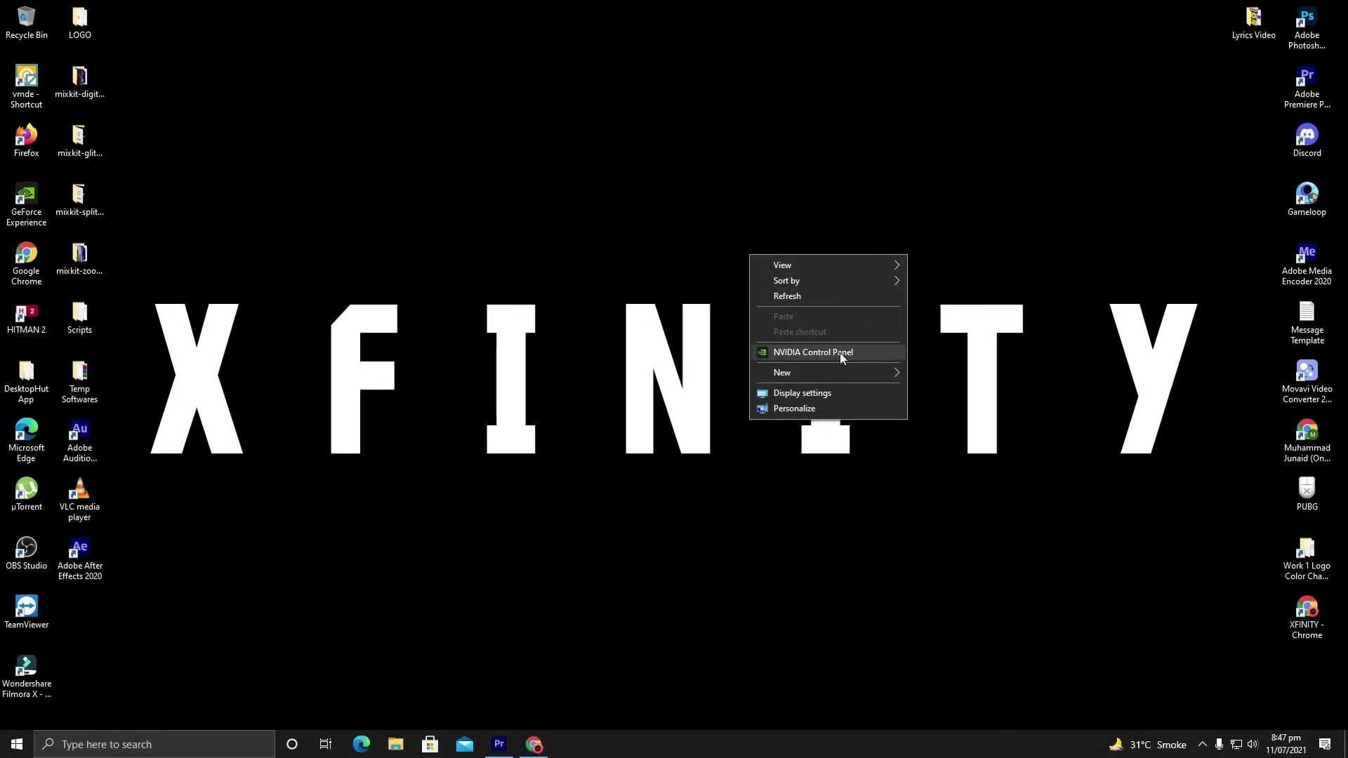
Step: Go to NVIDIA Control Panel's Manage 3D settings and review the Global Settings list
left_click(841, 352)
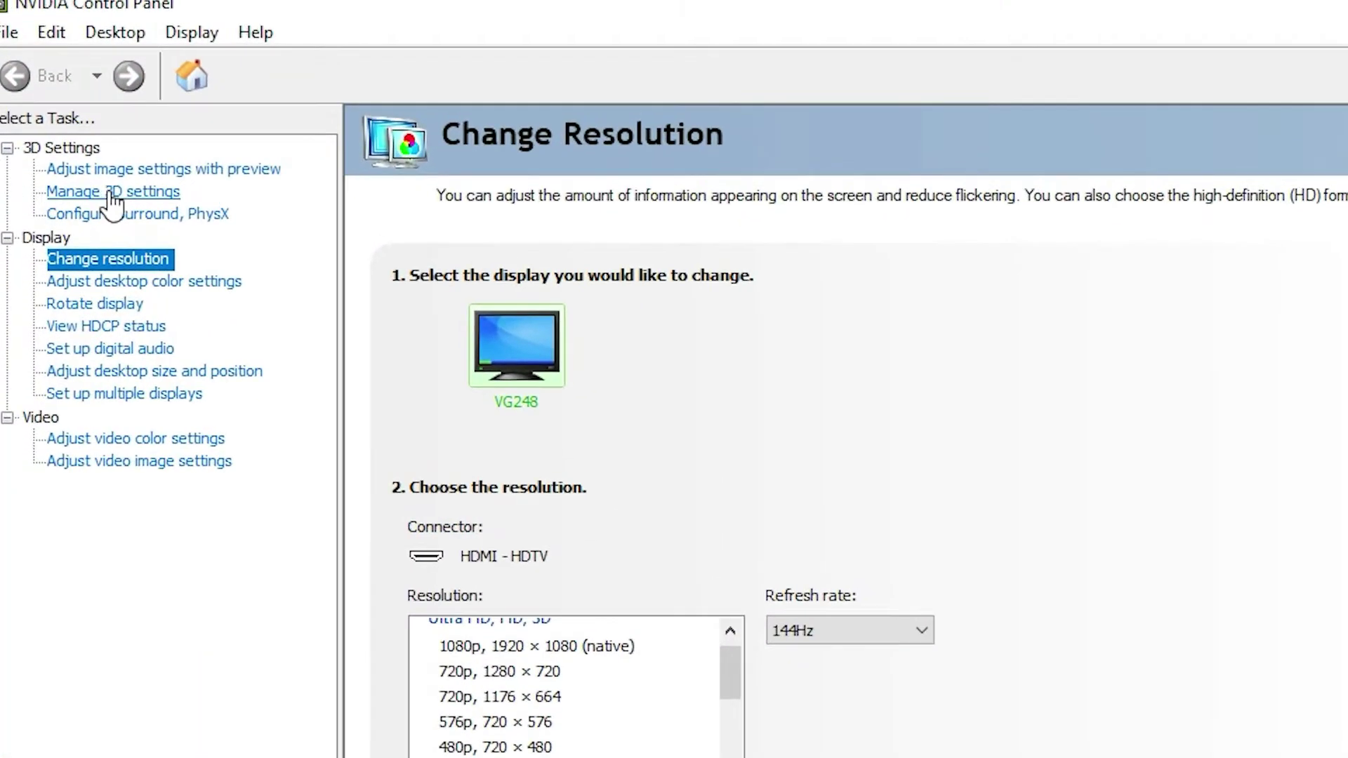
left_click(105, 196)
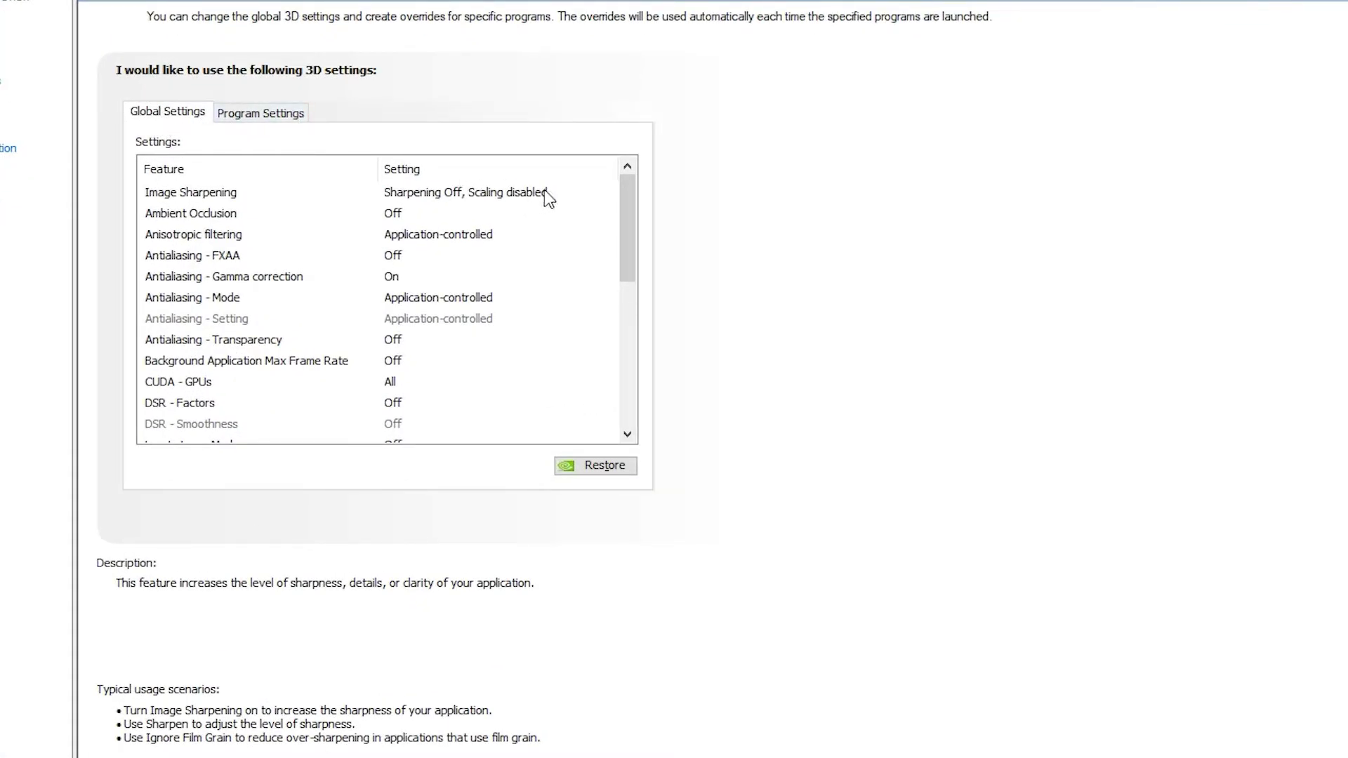
left_click_drag(626, 184, 631, 225)
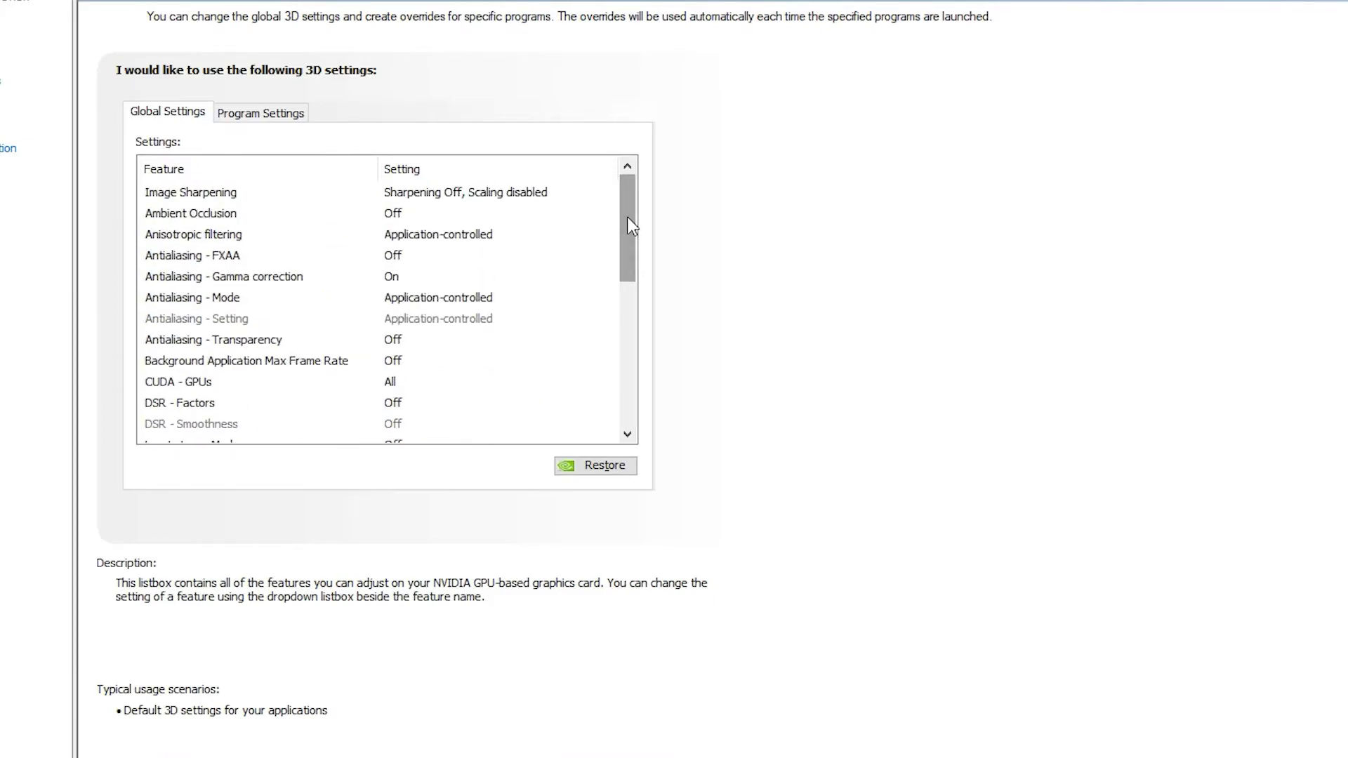